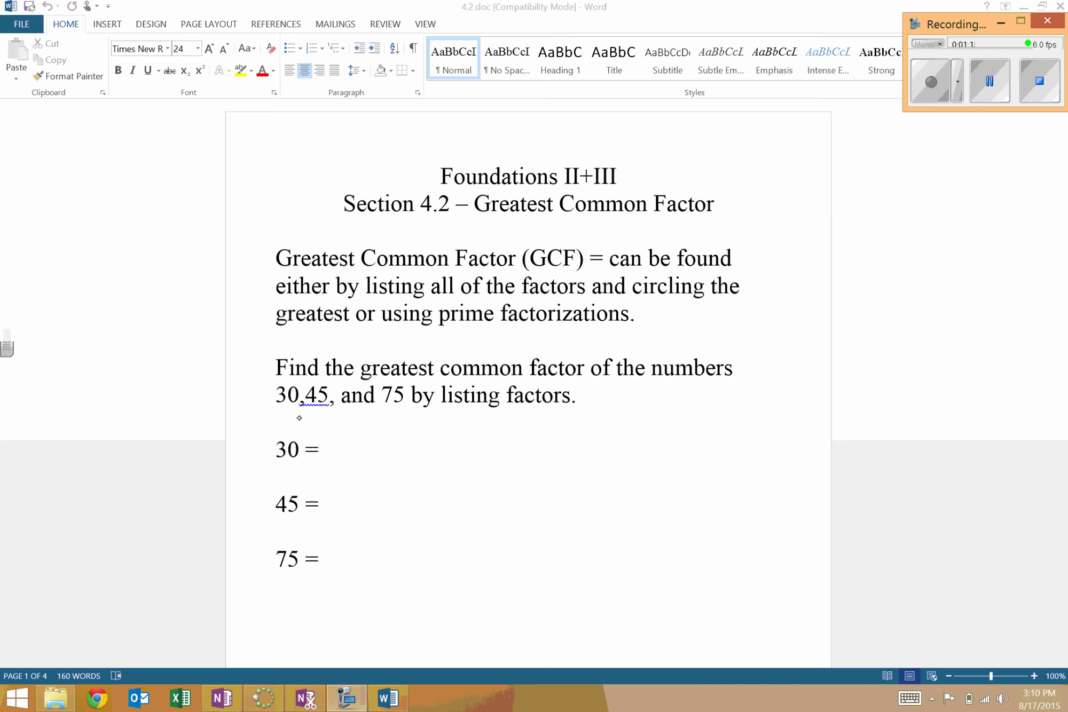
Close the touch keyboard, take the Draw Pen, and ink 30's factors 1,30,2,15,3,10,5,6.
left_click(324, 347)
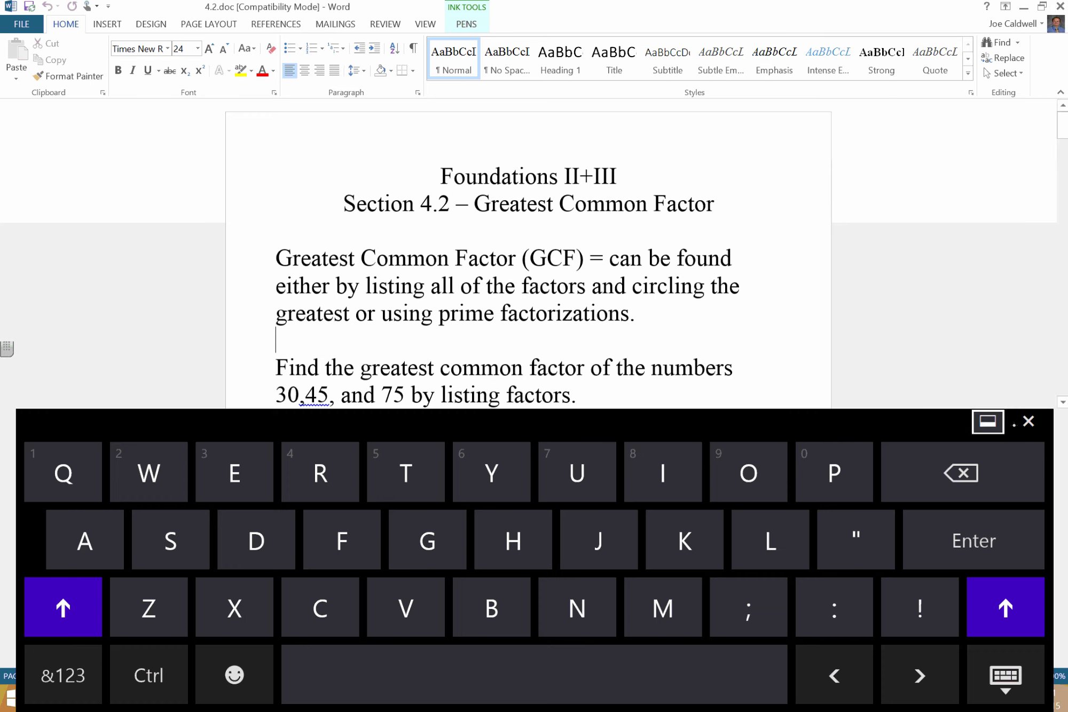
left_click(1028, 420)
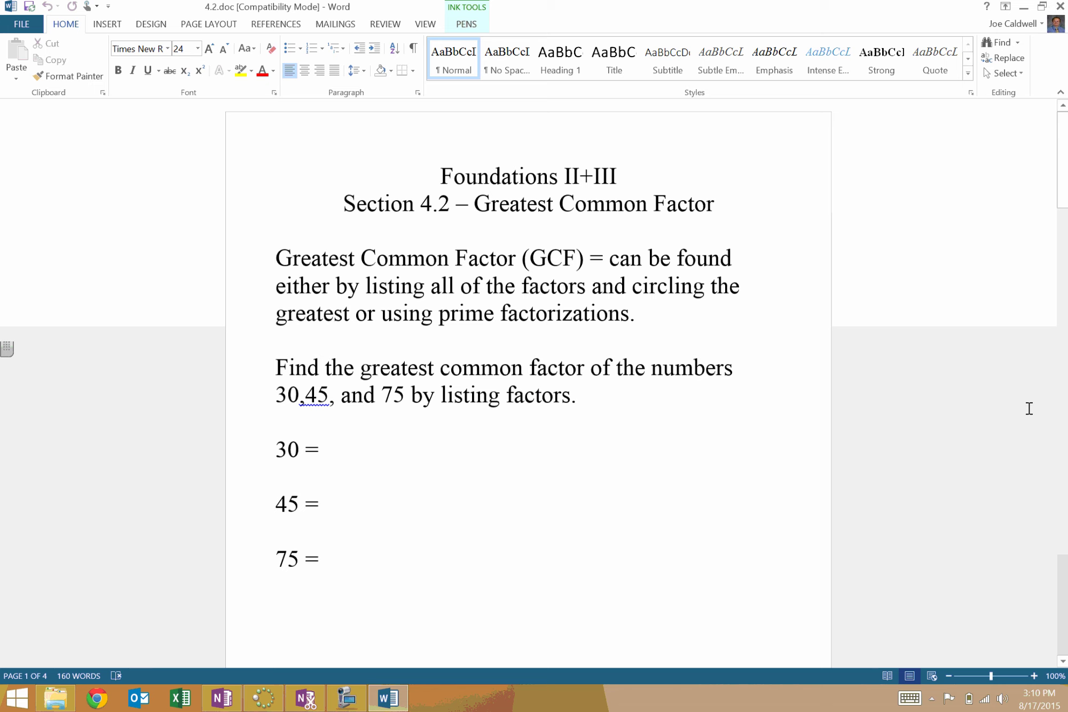
left_click(466, 24)
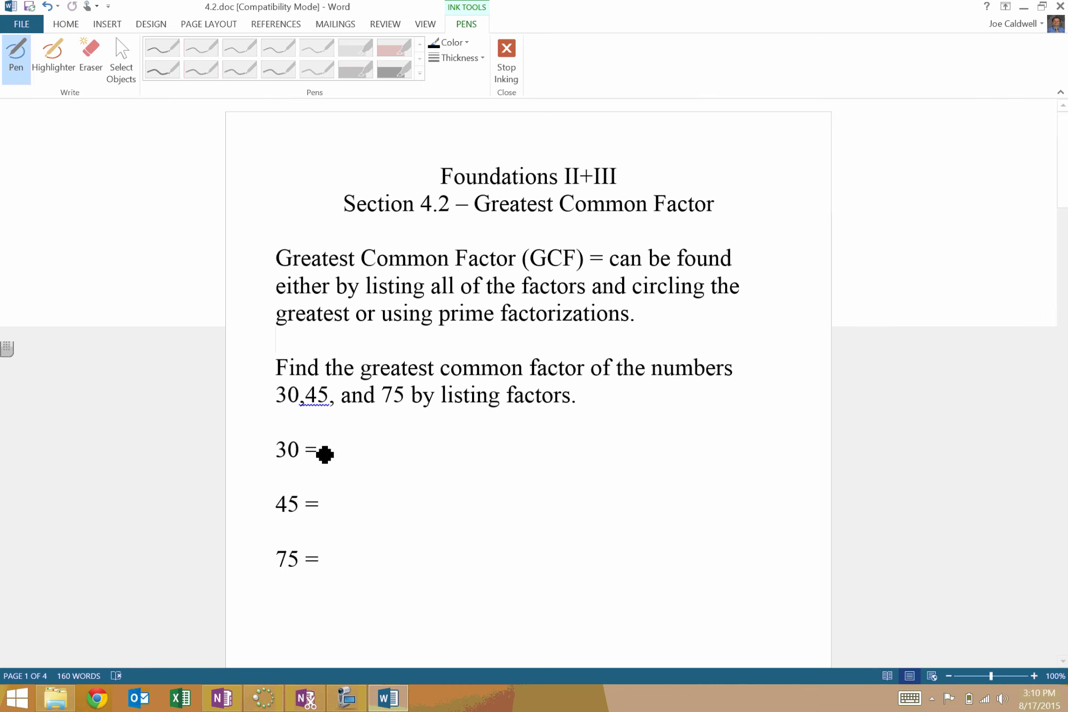
mouse_move(332, 435)
left_mouse_down()
mouse_move(339, 464)
mouse_move(368, 451)
mouse_move(368, 437)
mouse_move(387, 463)
mouse_move(448, 453)
mouse_move(444, 464)
mouse_move(504, 470)
mouse_move(545, 459)
mouse_move(537, 447)
mouse_move(548, 471)
left_mouse_up()
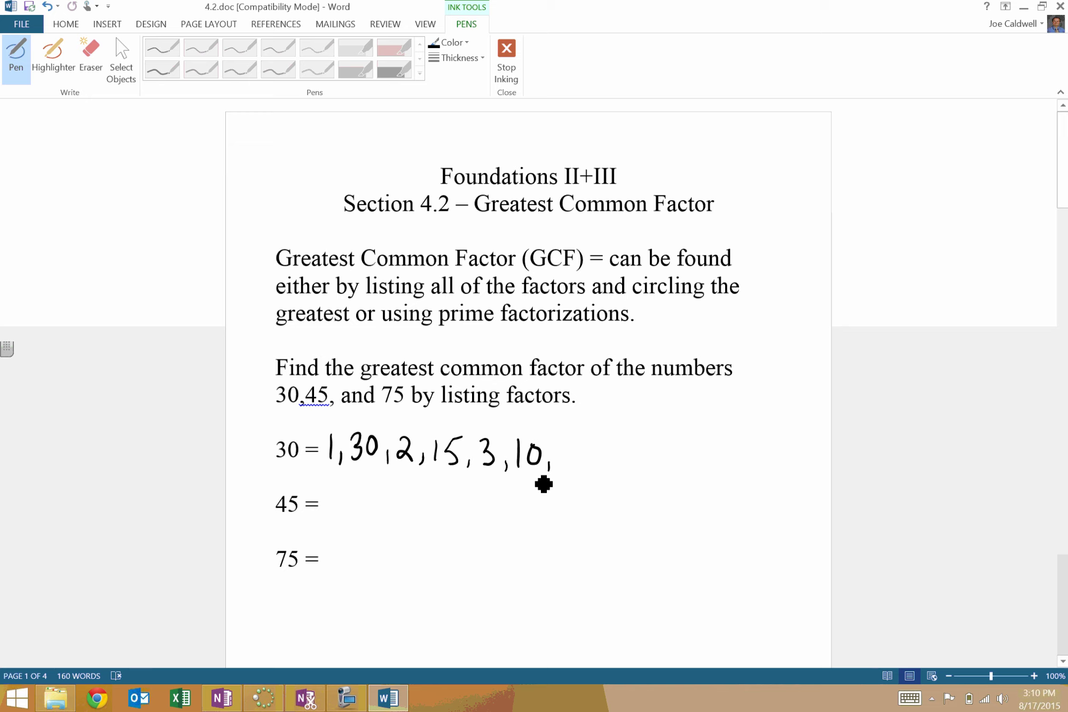
mouse_move(560, 449)
left_mouse_down()
mouse_move(575, 449)
mouse_move(574, 475)
mouse_move(559, 467)
mouse_move(599, 461)
left_mouse_up()
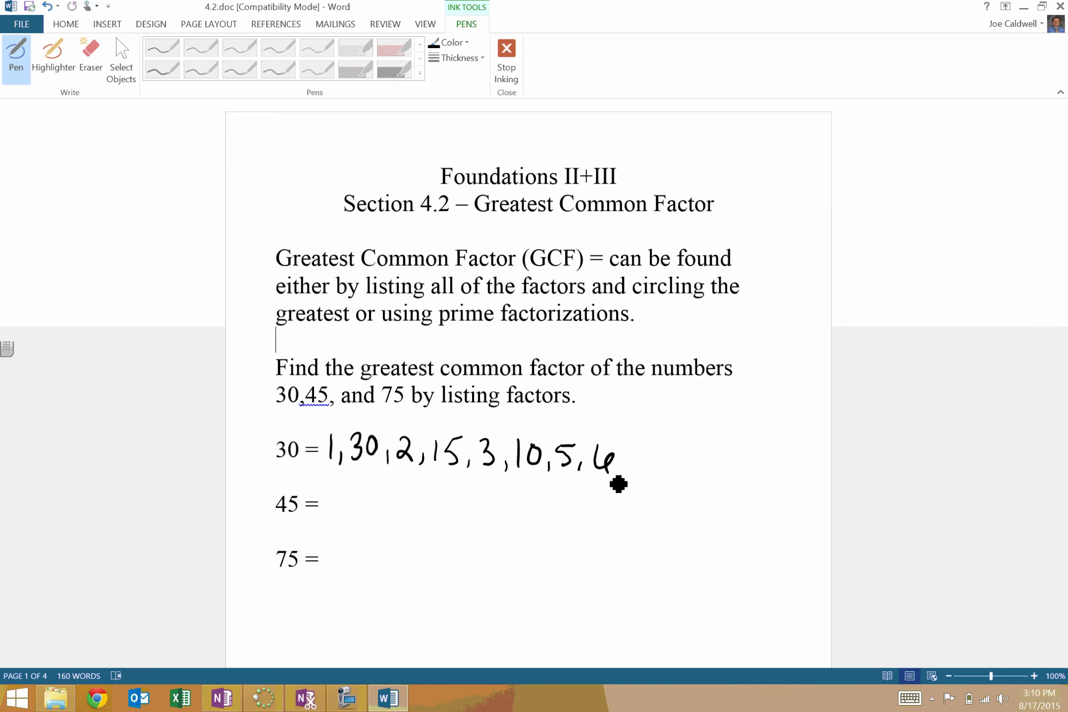
Ink the factors of 45 (1,45,3,15,5,9) after 45 =.
mouse_move(330, 486)
left_mouse_down()
mouse_move(332, 513)
mouse_move(361, 511)
mouse_move(353, 518)
left_mouse_up()
mouse_move(372, 487)
left_mouse_down()
mouse_move(386, 487)
mouse_move(374, 513)
mouse_move(390, 530)
left_mouse_up()
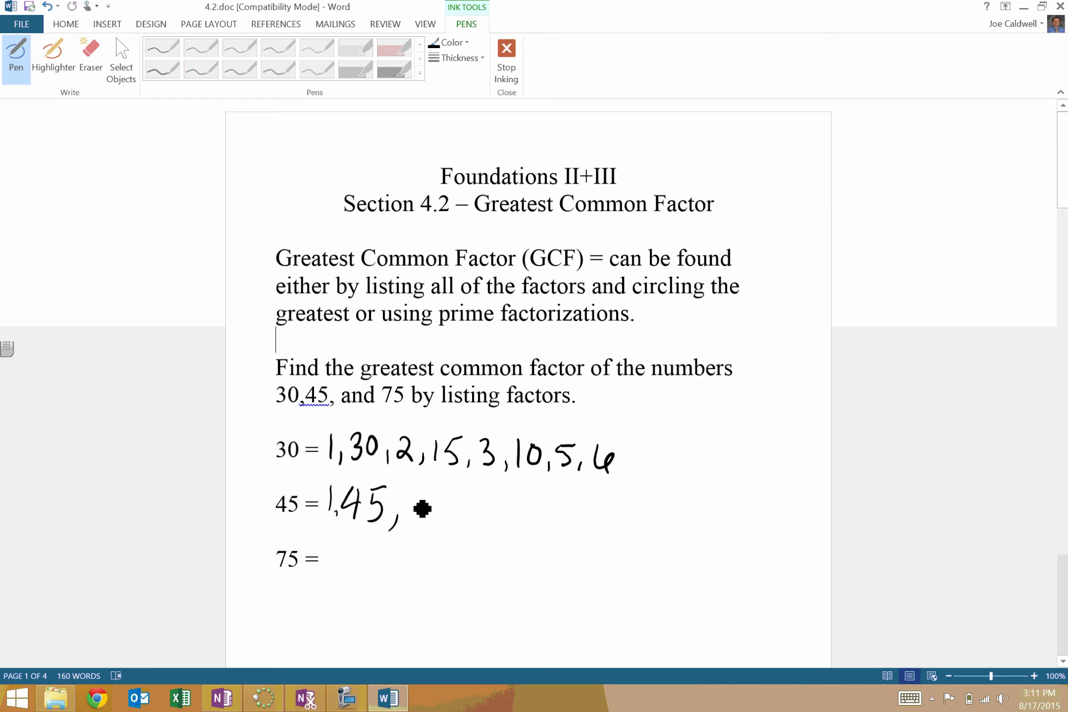
mouse_move(412, 497)
left_mouse_down()
mouse_move(414, 519)
mouse_move(456, 517)
left_mouse_up()
mouse_move(460, 494)
left_mouse_down()
mouse_move(472, 492)
mouse_move(480, 521)
left_mouse_up()
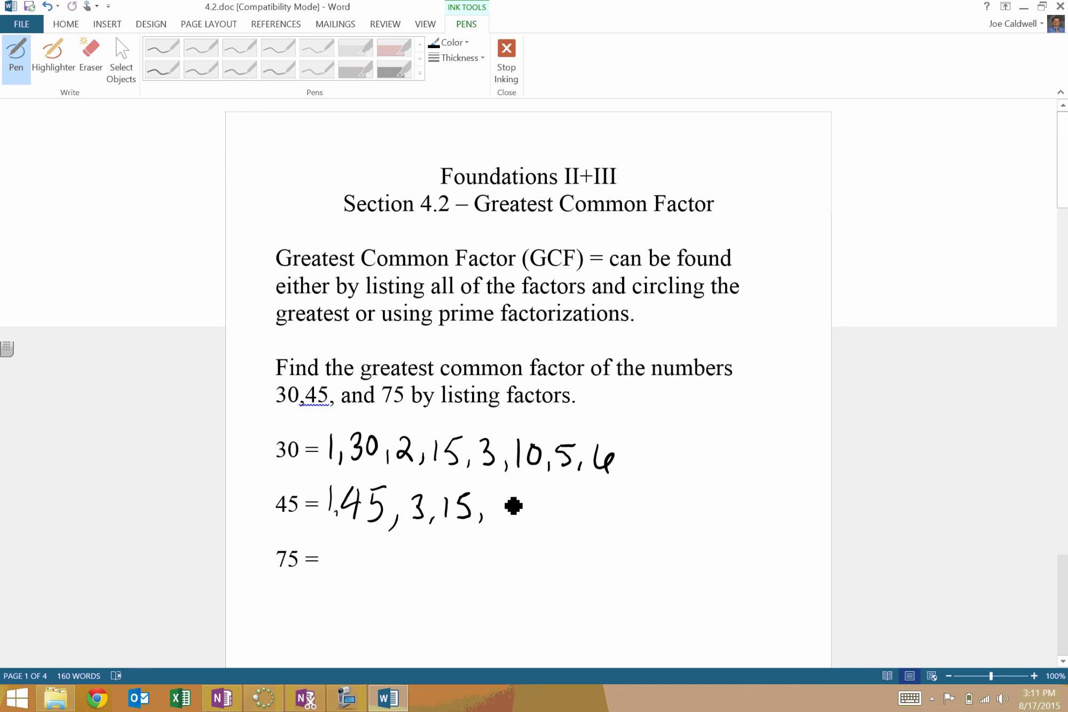
left_click_drag(498, 497, 494, 522)
mouse_move(496, 495)
left_mouse_down()
mouse_move(511, 494)
mouse_move(516, 527)
mouse_move(531, 502)
mouse_move(539, 513)
left_mouse_up()
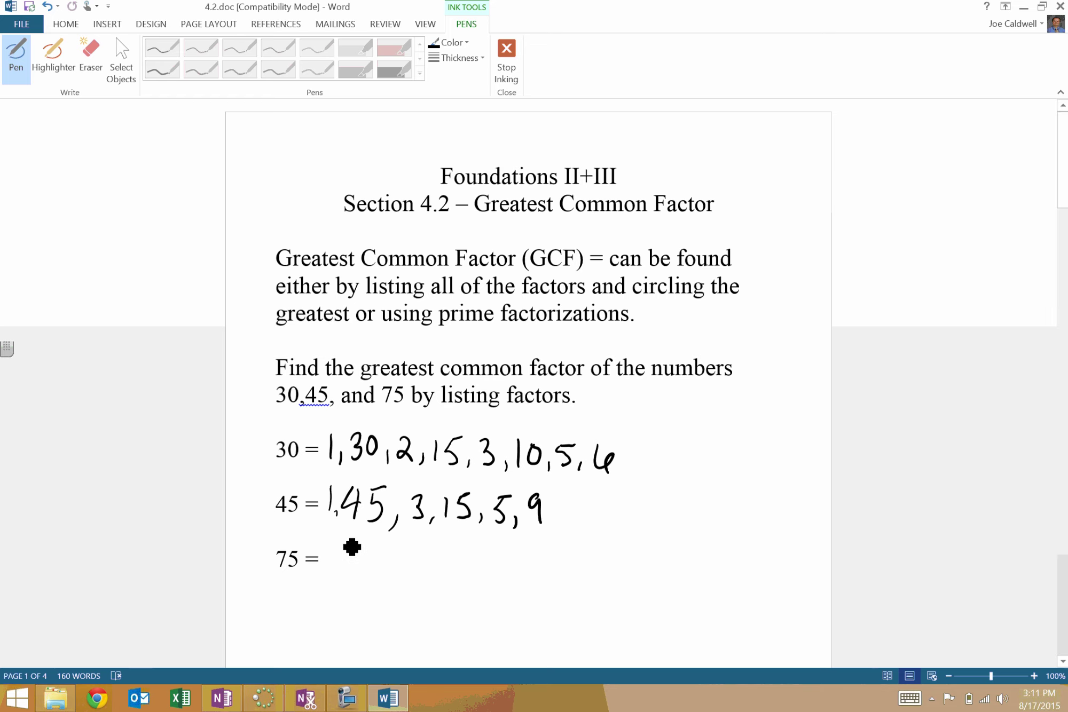
Ink 75's factors 1,75,3,25,5,15, circle the shared 15s, and write GCF=15 beside them.
mouse_move(331, 544)
left_mouse_down()
mouse_move(332, 571)
mouse_move(365, 570)
left_mouse_up()
mouse_move(381, 544)
left_mouse_down()
mouse_move(395, 541)
mouse_move(377, 575)
mouse_move(403, 578)
mouse_move(489, 571)
mouse_move(497, 548)
left_mouse_up()
left_click(507, 574)
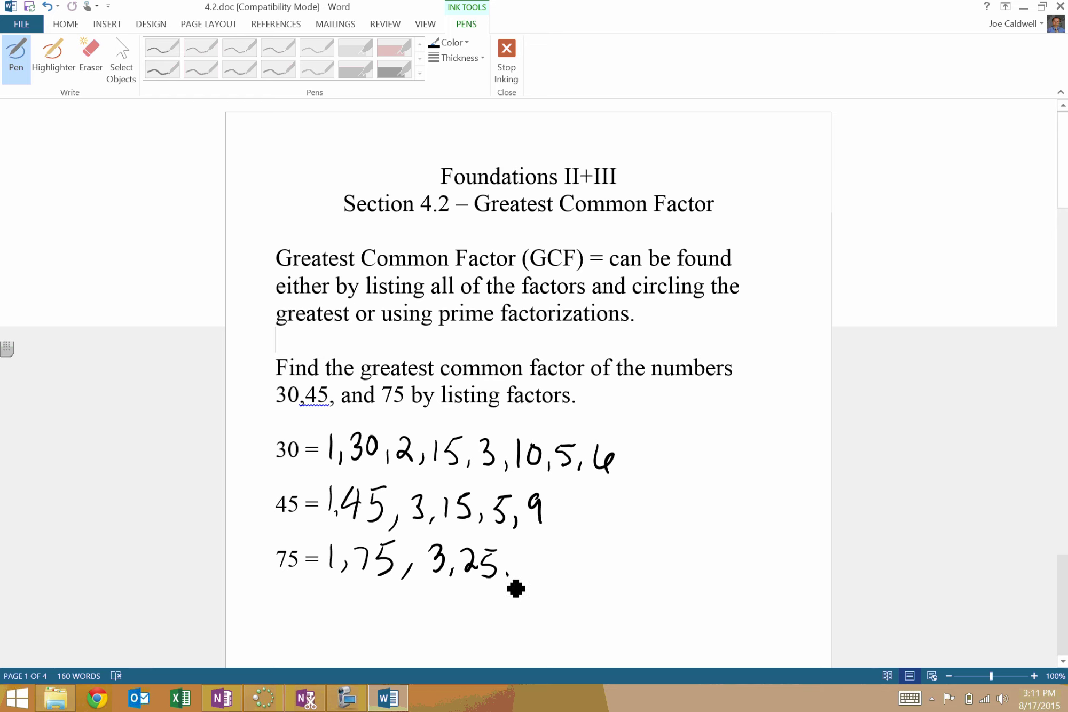
mouse_move(507, 575)
left_mouse_down()
mouse_move(506, 585)
mouse_move(541, 551)
mouse_move(522, 576)
left_mouse_up()
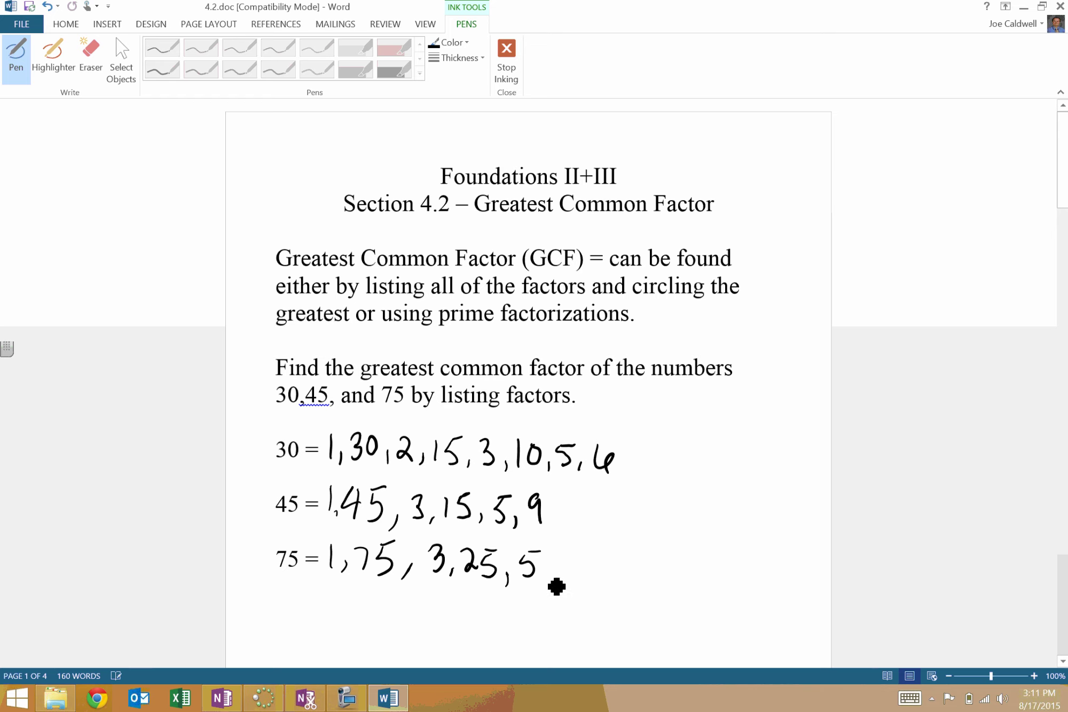
mouse_move(545, 573)
left_mouse_down()
mouse_move(545, 585)
mouse_move(587, 548)
mouse_move(571, 578)
left_mouse_up()
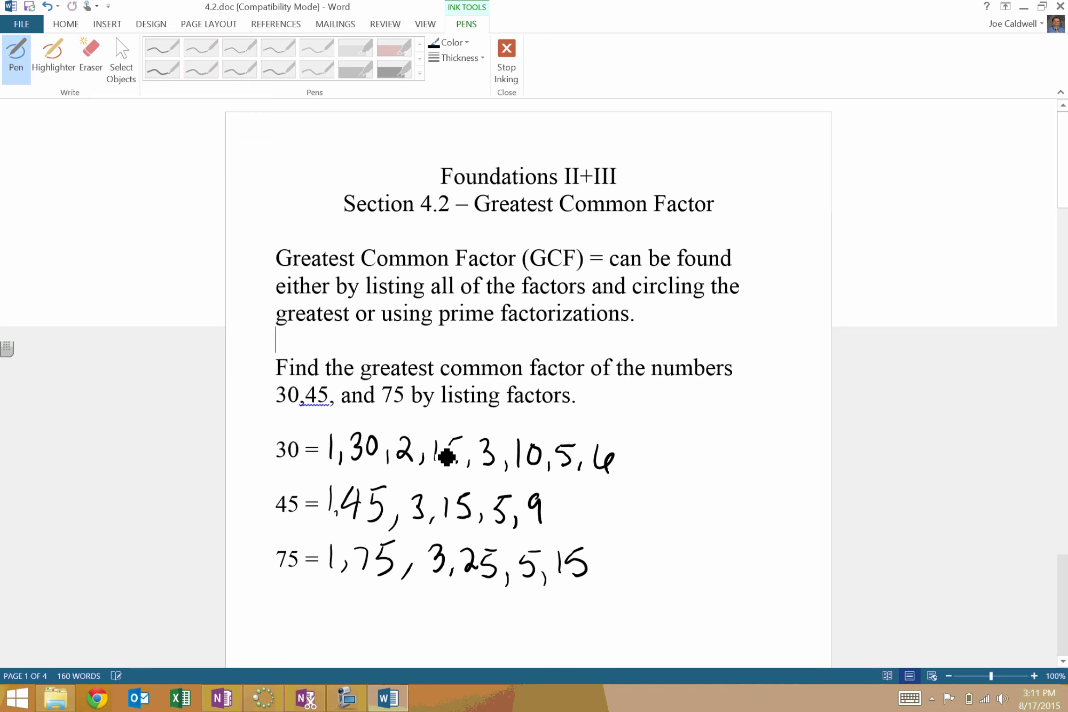
mouse_move(443, 421)
left_mouse_down()
mouse_move(448, 529)
mouse_move(534, 548)
mouse_move(558, 593)
mouse_move(488, 453)
mouse_move(454, 441)
left_mouse_up()
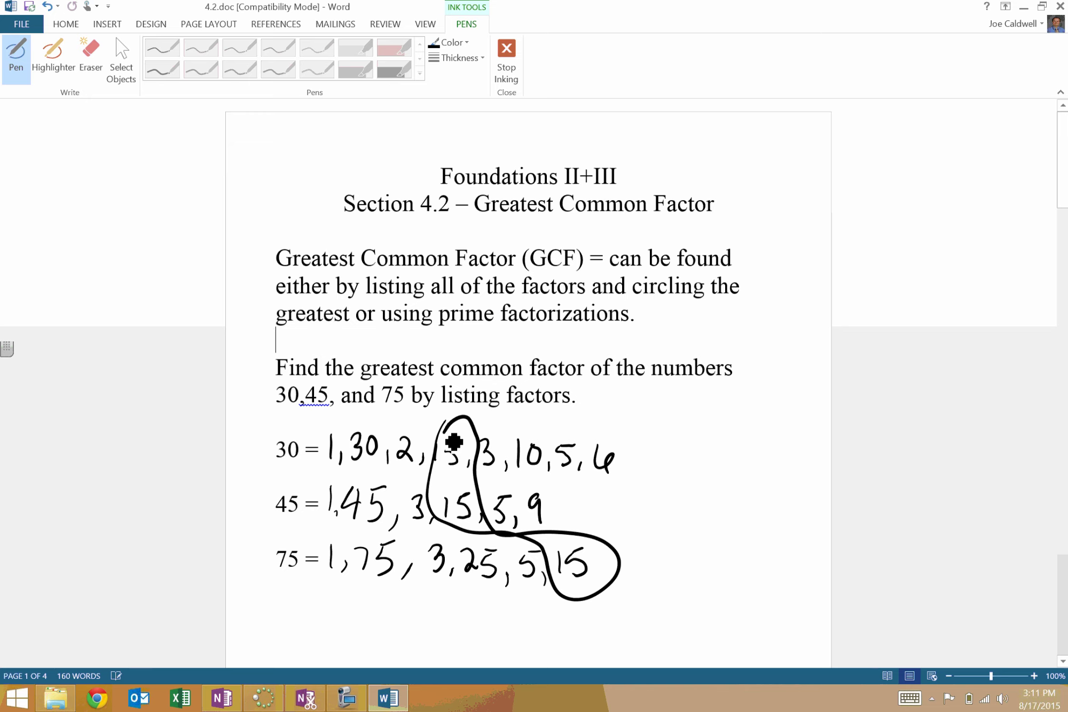
mouse_move(639, 494)
left_mouse_down()
mouse_move(634, 502)
mouse_move(670, 527)
mouse_move(694, 502)
mouse_move(761, 529)
mouse_move(736, 532)
left_mouse_up()
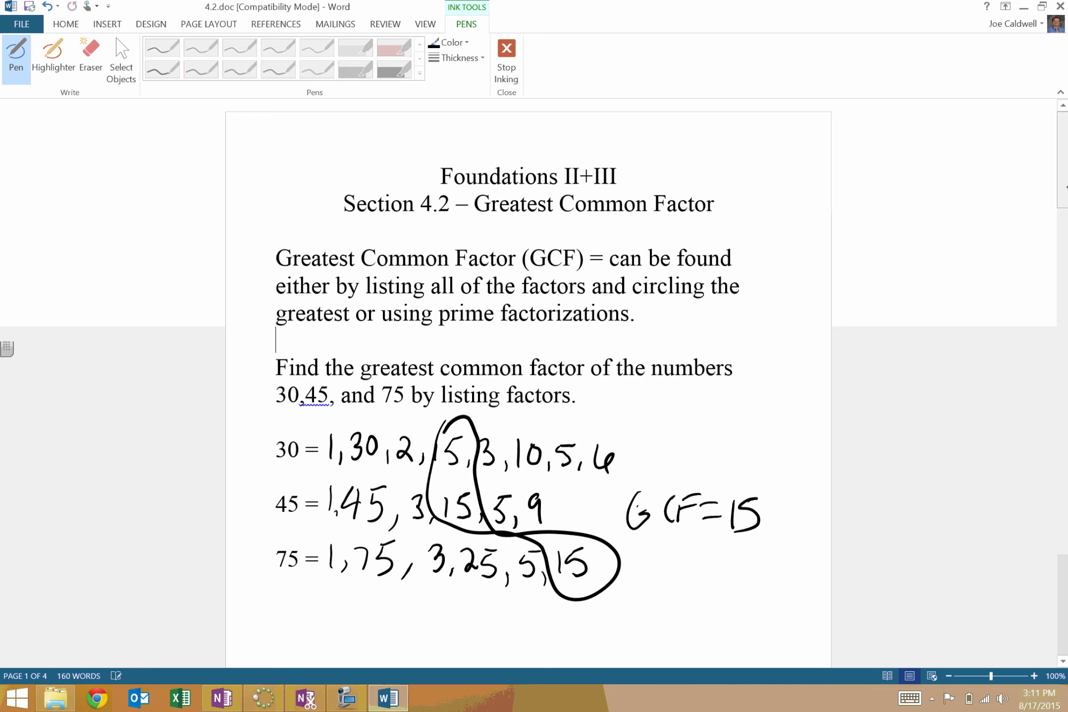
At the 39 and 65 problem, draw 39's factor tree into 3 and 13 and write 39 = 3·13.
scroll(529, 374, "down", 5)
scroll(529, 374, "down", 1)
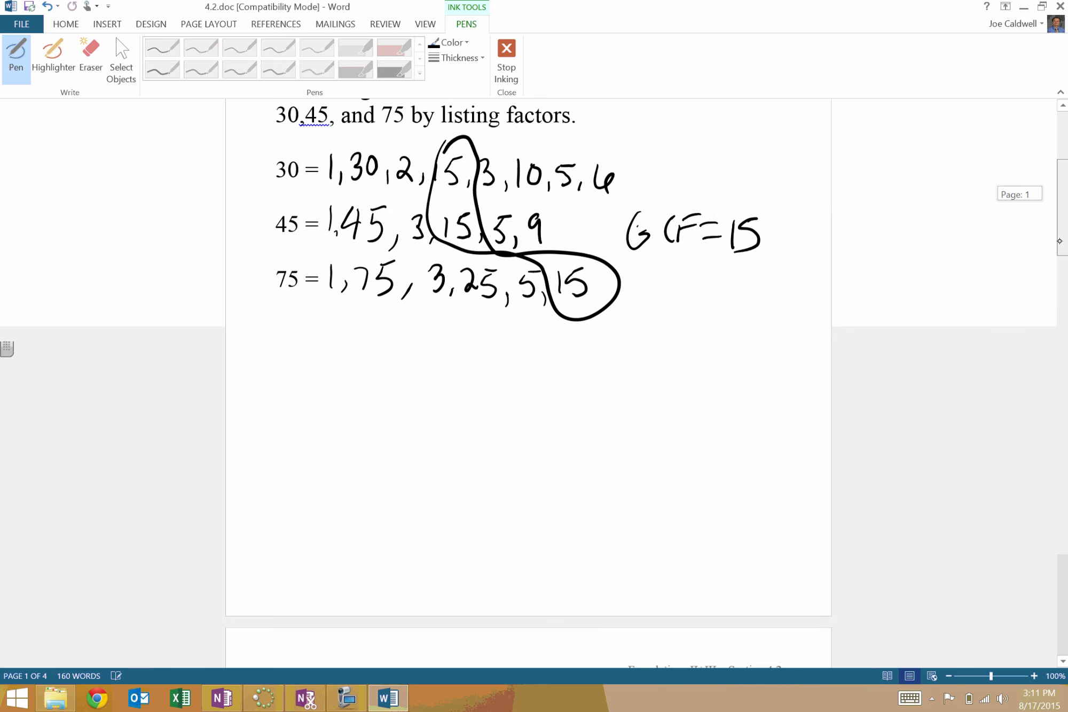
scroll(528, 373, "up", 1)
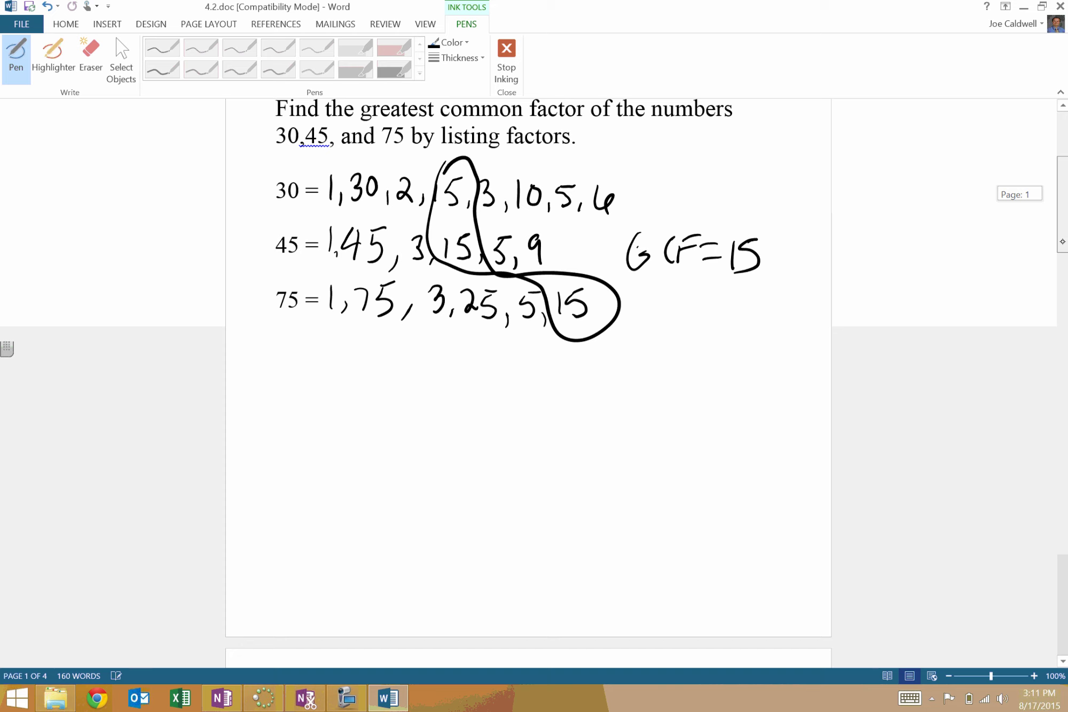
scroll(528, 374, "down", 5)
scroll(529, 374, "down", 4)
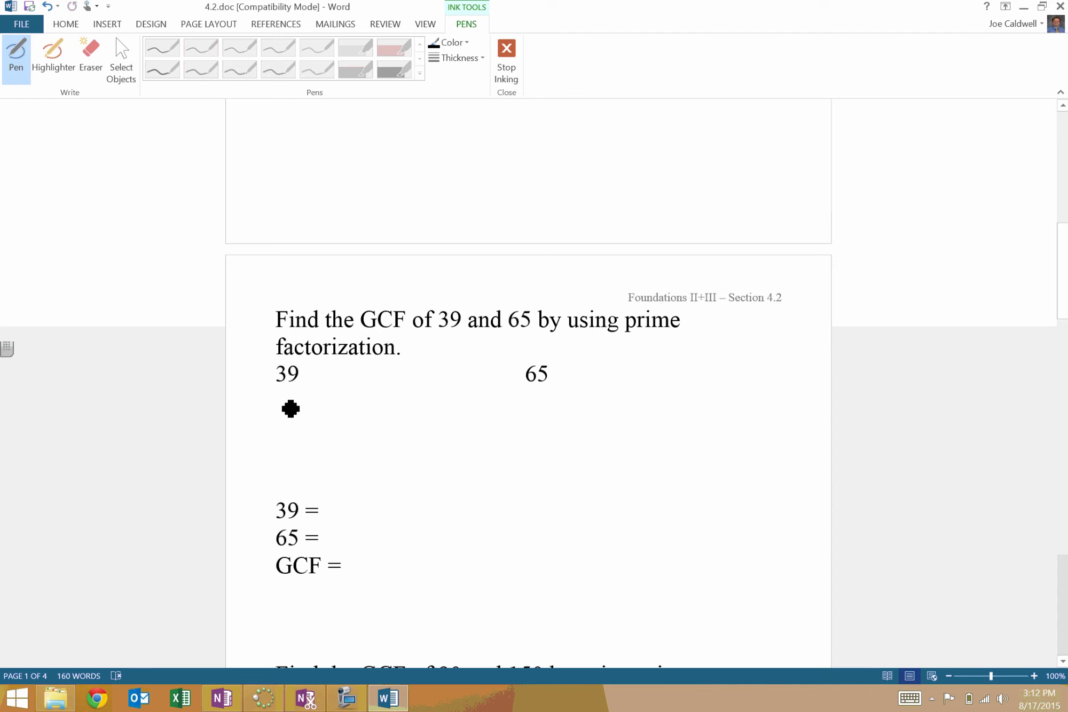
mouse_move(284, 390)
left_mouse_down()
mouse_move(278, 405)
mouse_move(308, 406)
mouse_move(263, 438)
mouse_move(307, 421)
mouse_move(306, 435)
mouse_move(324, 427)
mouse_move(317, 437)
left_mouse_up()
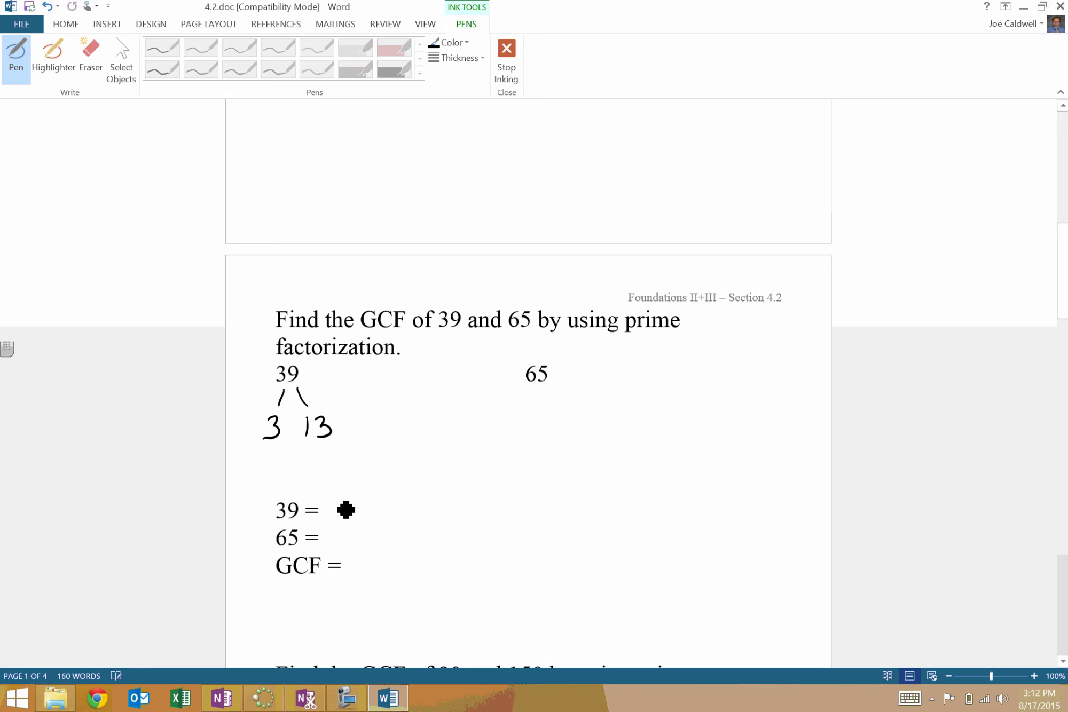
mouse_move(334, 490)
left_mouse_down()
mouse_move(347, 503)
mouse_move(327, 518)
mouse_move(378, 518)
left_mouse_up()
left_click(358, 502)
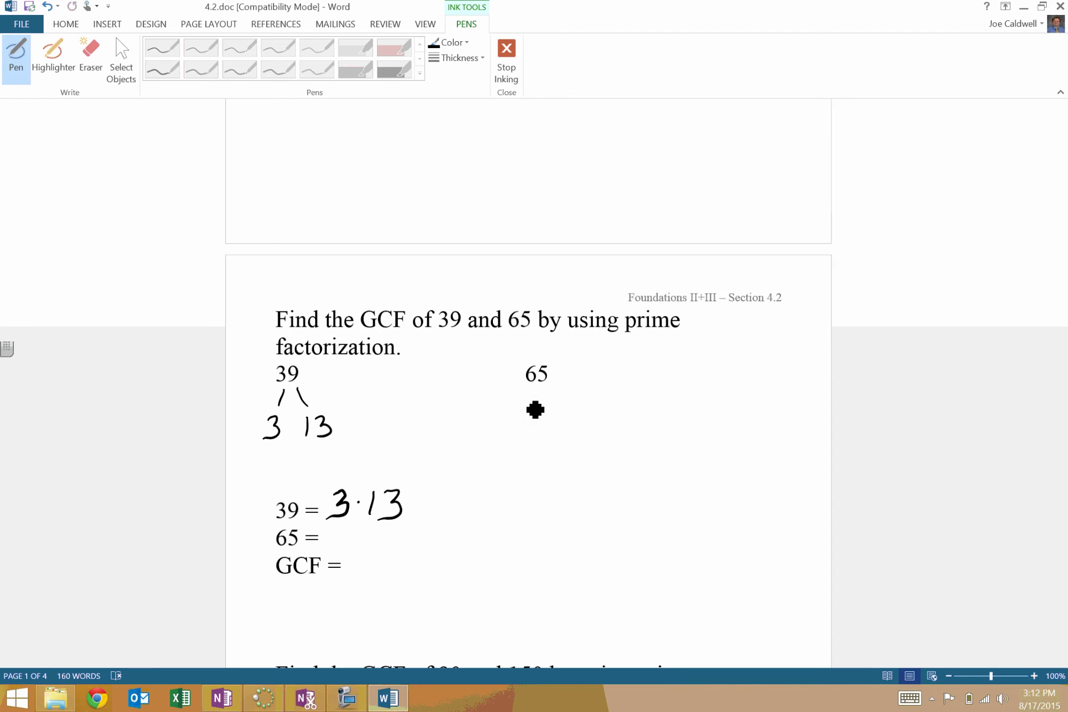
Branch 65 into 5 and 13 and write 65 = 5·13.
left_click_drag(525, 389, 513, 401)
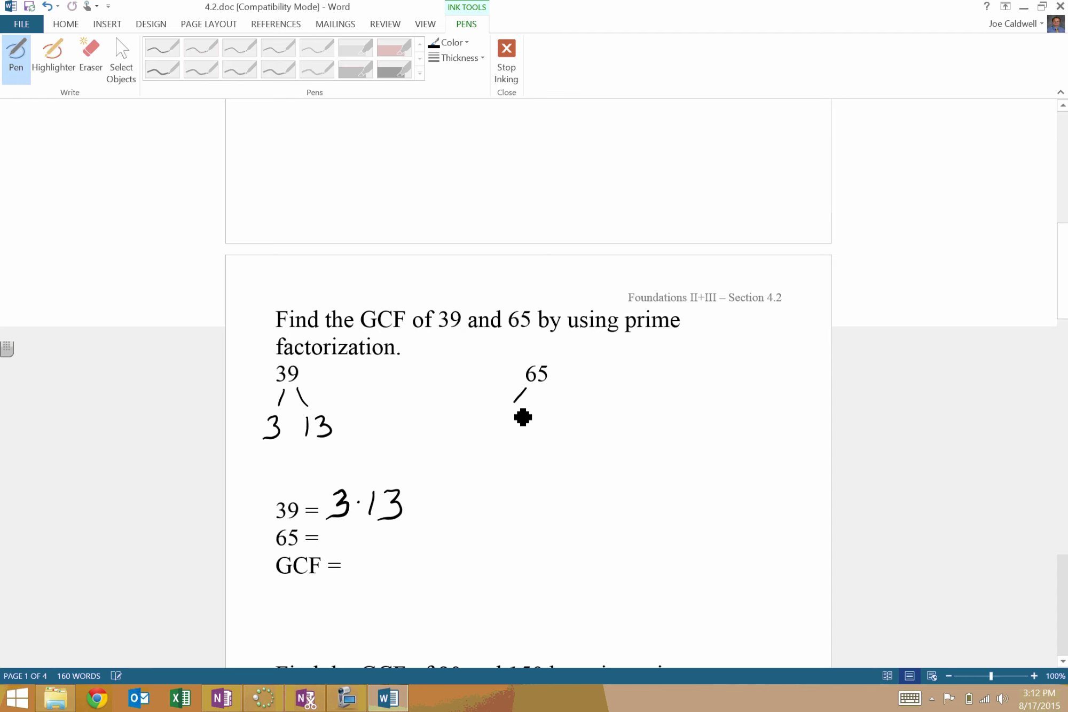
left_click_drag(514, 406, 494, 431)
mouse_move(545, 387)
left_mouse_down()
mouse_move(558, 400)
mouse_move(548, 435)
mouse_move(561, 436)
left_mouse_up()
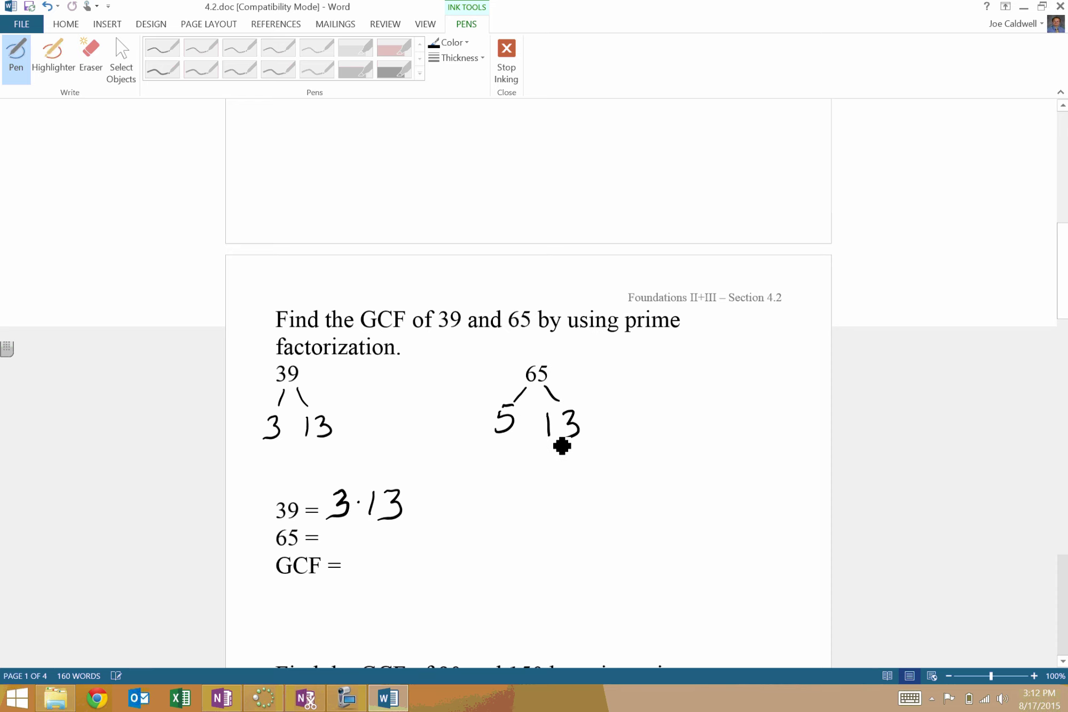
mouse_move(349, 525)
left_mouse_down()
mouse_move(333, 547)
mouse_move(375, 550)
left_mouse_up()
left_click(363, 540)
mouse_move(385, 528)
left_mouse_down()
mouse_move(400, 558)
mouse_move(397, 545)
left_mouse_up()
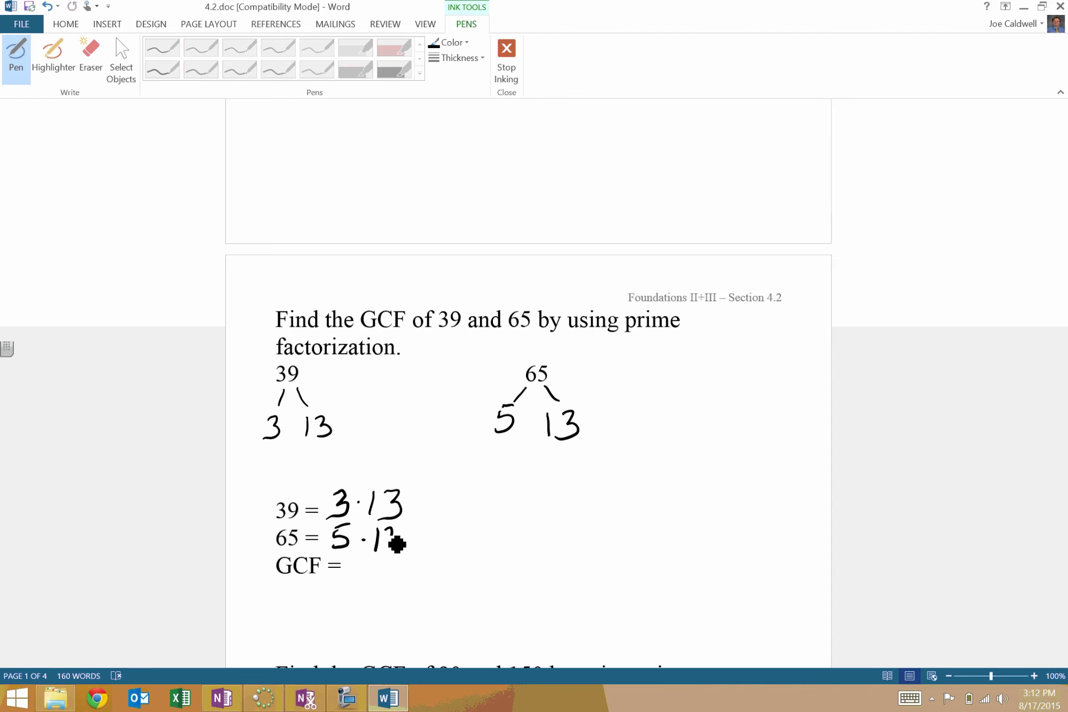
Box both 13s, write 13 after GCF =, and scroll to the 90 and 150 problem.
left_click_drag(397, 543, 385, 549)
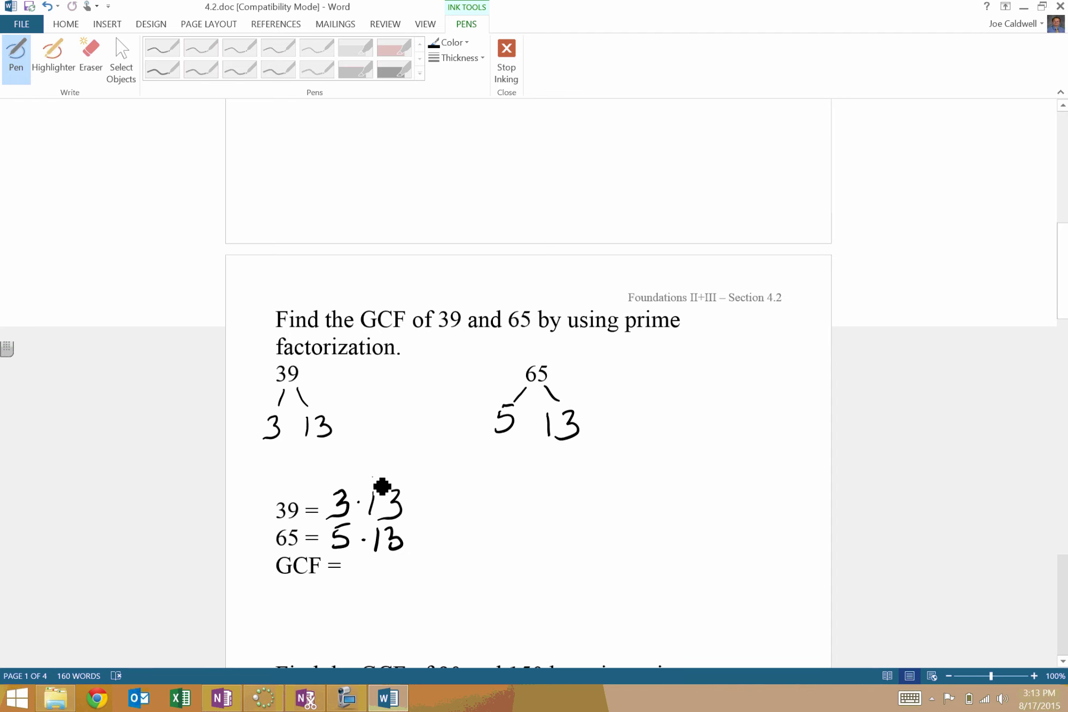
left_click_drag(373, 478, 386, 561)
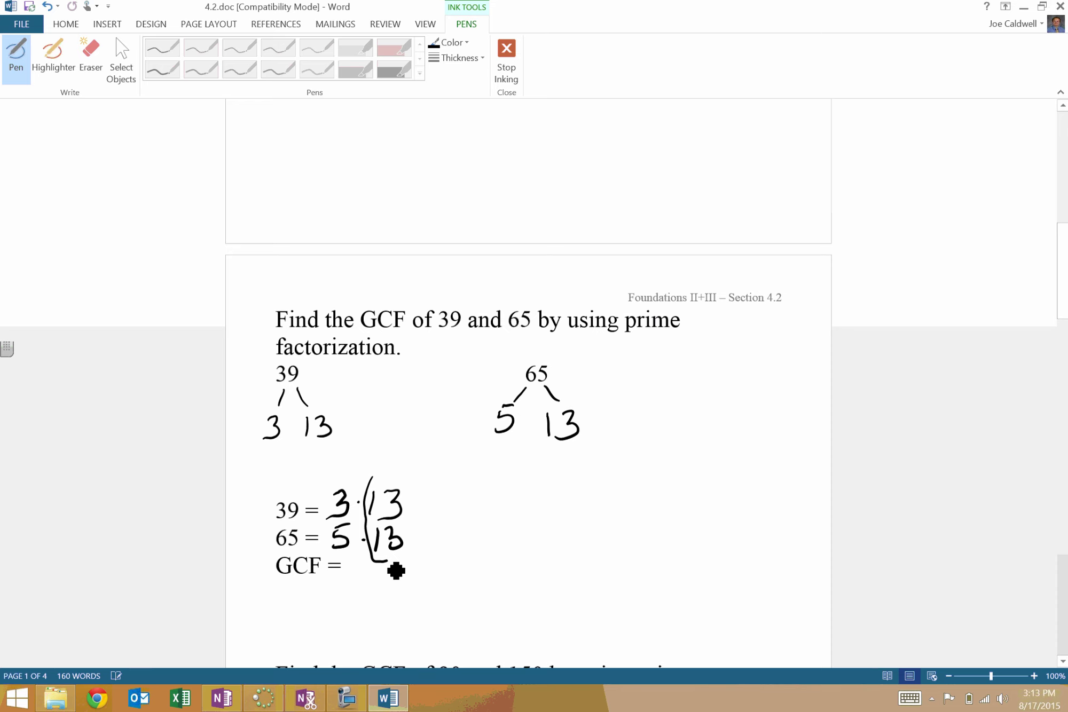
mouse_move(372, 477)
left_mouse_down()
mouse_move(395, 474)
mouse_move(425, 551)
mouse_move(400, 573)
left_mouse_up()
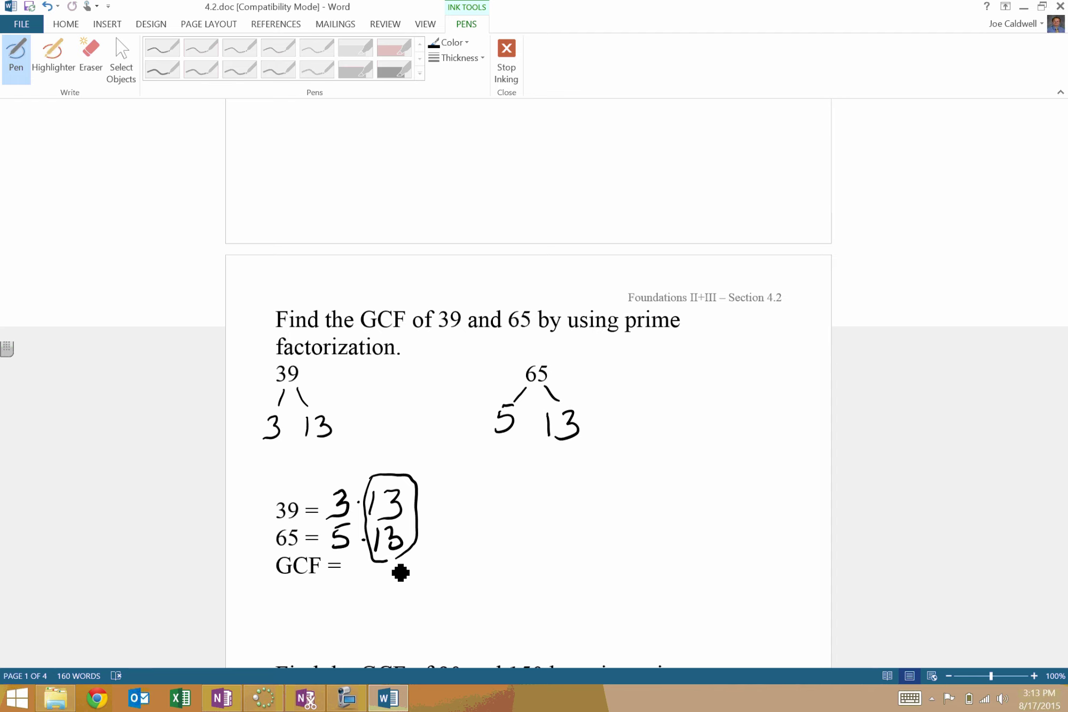
mouse_move(354, 566)
left_mouse_down()
mouse_move(352, 599)
mouse_move(369, 575)
mouse_move(375, 608)
left_mouse_up()
left_click_drag(1063, 270, 1062, 329)
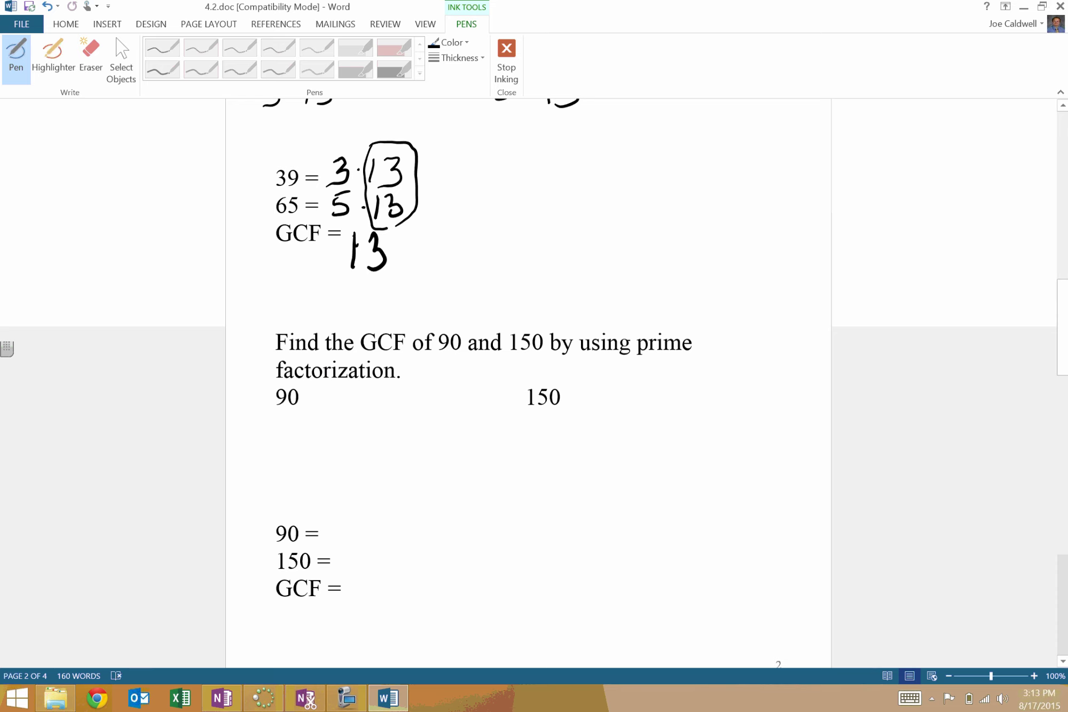
Finish the 90 factor tree and write 90 = 2·3·3·5.
left_click_drag(287, 410, 279, 430)
left_click(297, 413)
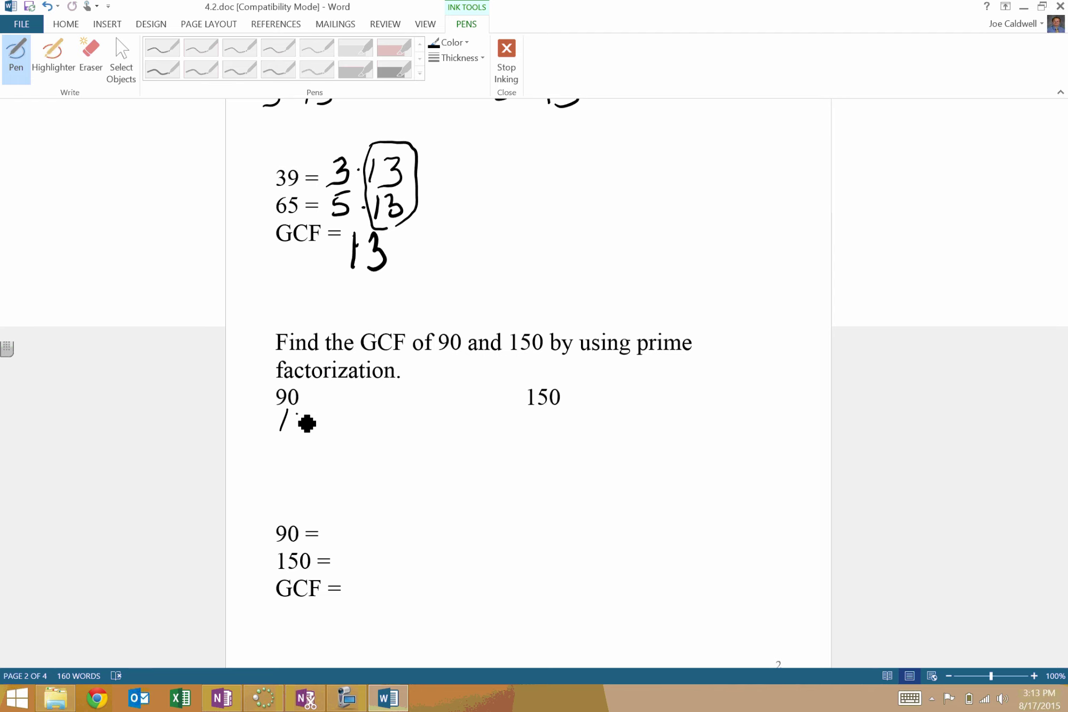
mouse_move(297, 412)
left_mouse_down()
mouse_move(280, 468)
mouse_move(303, 454)
mouse_move(249, 516)
mouse_move(288, 491)
mouse_move(286, 515)
left_mouse_up()
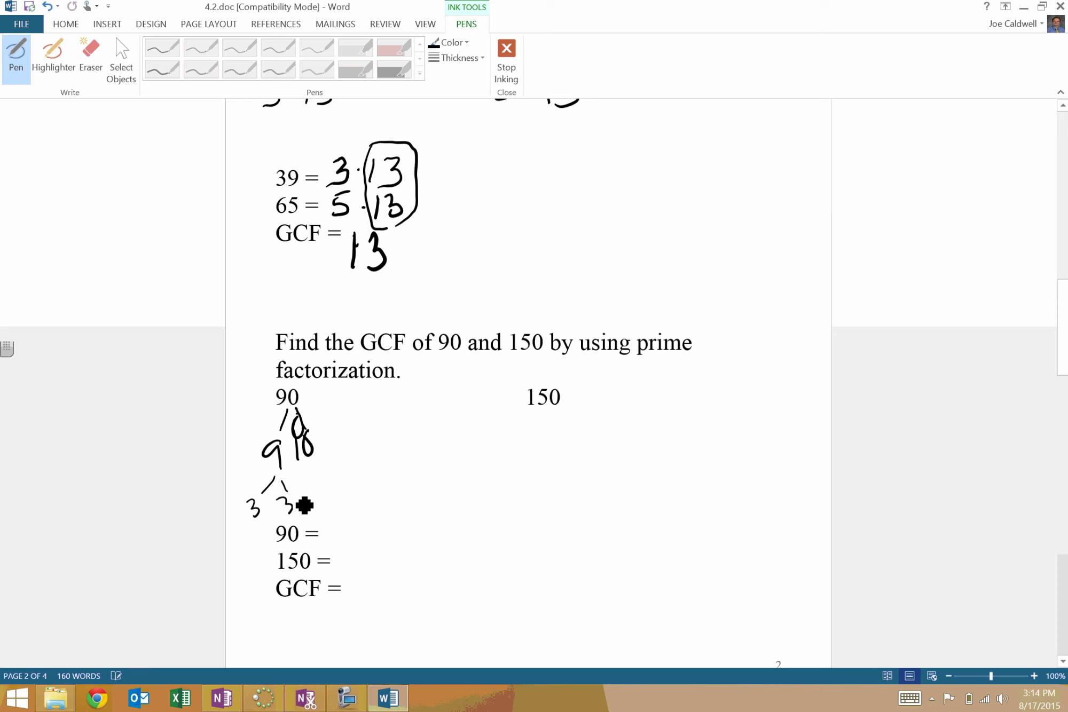
mouse_move(315, 462)
left_mouse_down()
mouse_move(329, 470)
mouse_move(307, 484)
mouse_move(323, 498)
mouse_move(341, 504)
mouse_move(346, 475)
mouse_move(342, 511)
mouse_move(284, 511)
mouse_move(342, 536)
mouse_move(417, 532)
mouse_move(405, 541)
left_mouse_up()
left_click(353, 530)
left_click(379, 530)
left_click(403, 537)
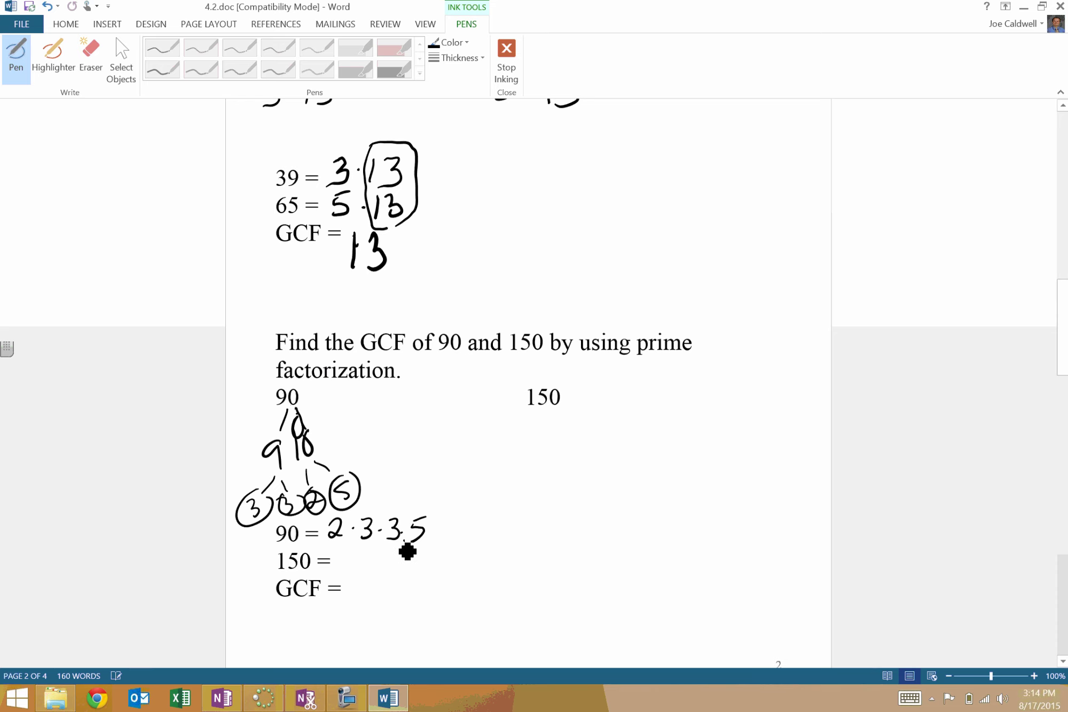
Draw 150's factor tree: 15 and 10, then 3, 5, 2, 5.
mouse_move(531, 416)
left_mouse_down()
mouse_move(516, 436)
mouse_move(576, 439)
left_mouse_up()
mouse_move(501, 446)
left_mouse_down()
mouse_move(498, 463)
mouse_move(517, 467)
mouse_move(569, 466)
mouse_move(583, 449)
mouse_move(562, 493)
mouse_move(573, 517)
mouse_move(605, 491)
mouse_move(594, 517)
mouse_move(611, 499)
left_mouse_up()
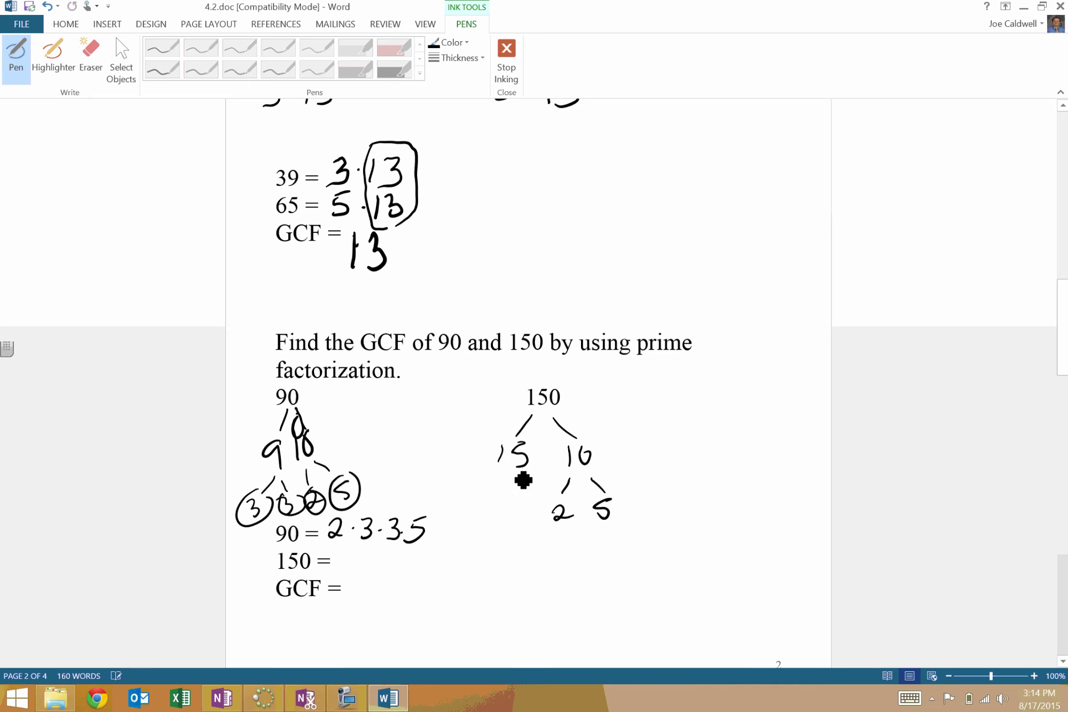
left_click_drag(499, 472, 473, 522)
mouse_move(521, 479)
left_mouse_down()
mouse_move(530, 513)
mouse_move(512, 520)
left_mouse_up()
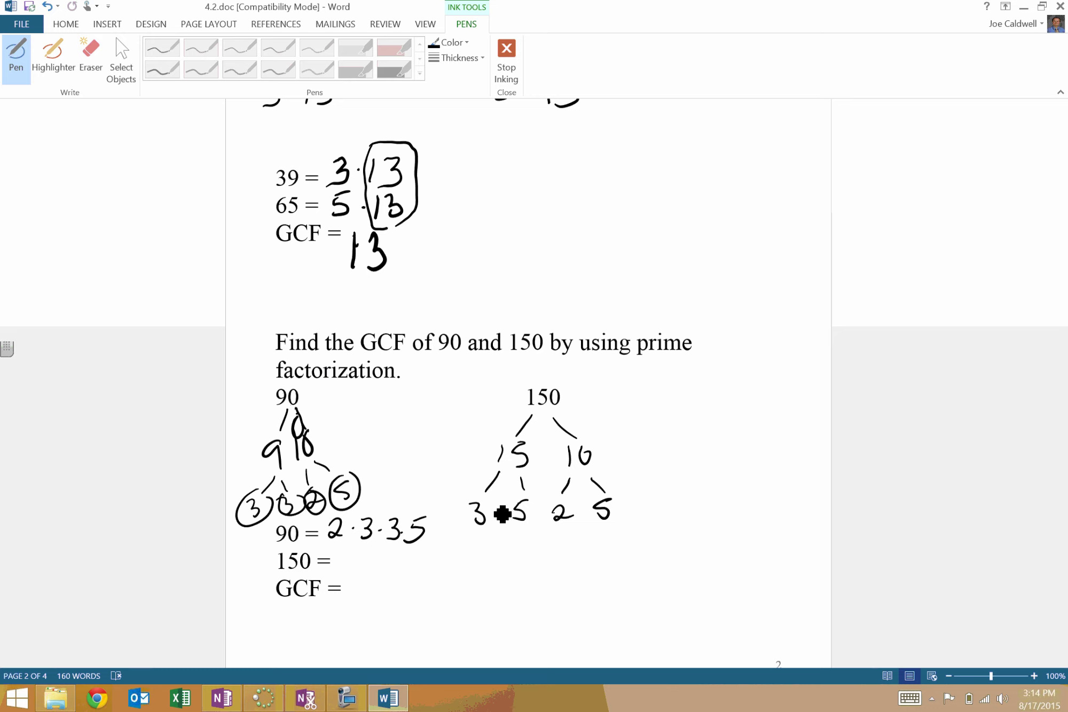
Write 150's prime factorization 2·3·5·5 after 150 =.
left_click_drag(704, 468, 725, 546)
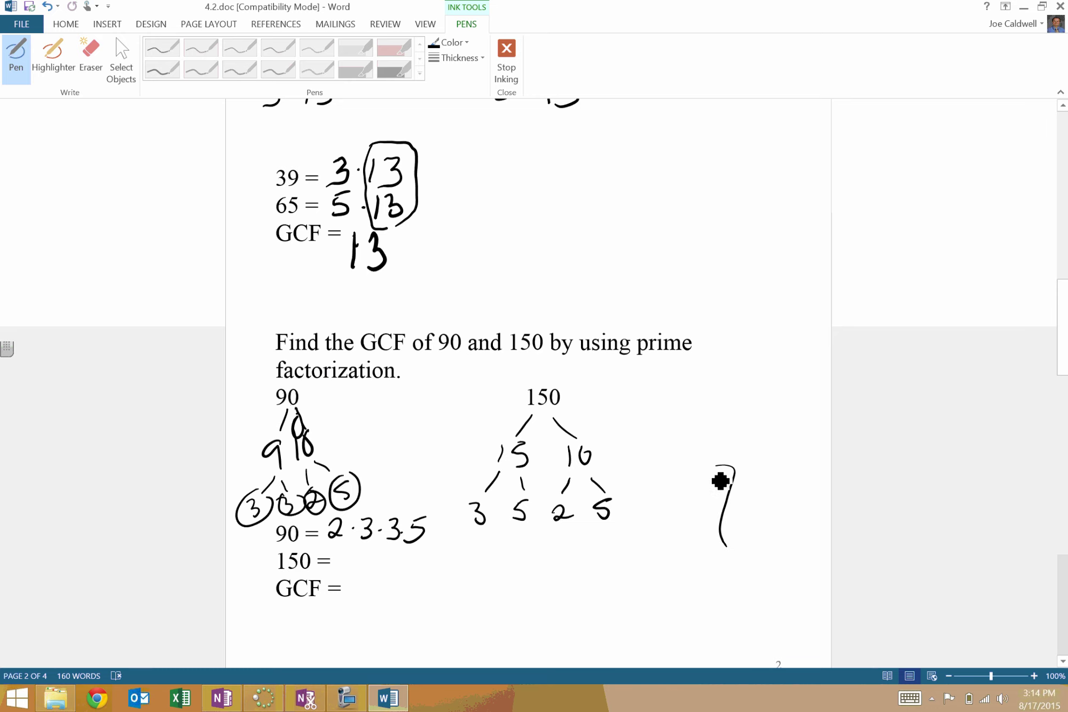
mouse_move(338, 551)
left_mouse_down()
mouse_move(353, 567)
mouse_move(376, 559)
mouse_move(367, 570)
mouse_move(428, 572)
left_mouse_up()
left_click(357, 563)
left_click(390, 557)
left_click(420, 558)
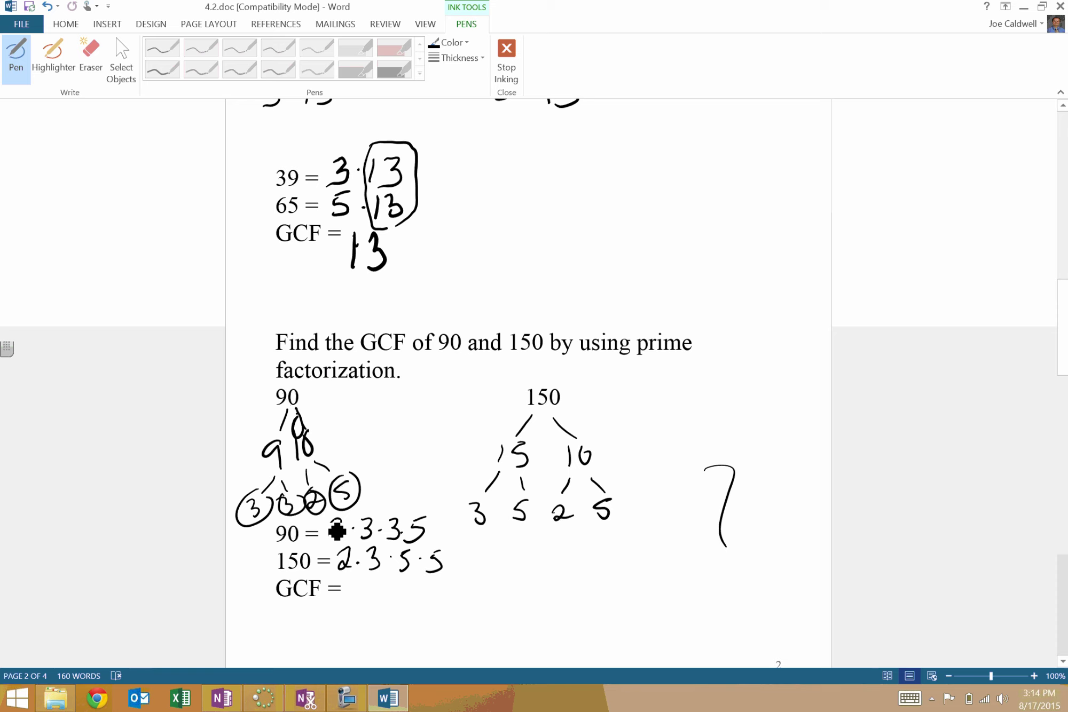
Circle the shared 2, 3 and 5, write GCF = 2·3·5 = 30, and scroll to the next problem.
mouse_move(331, 522)
left_mouse_down()
mouse_move(341, 580)
mouse_move(355, 563)
mouse_move(338, 547)
mouse_move(364, 603)
left_mouse_up()
mouse_move(361, 520)
left_mouse_down()
mouse_move(380, 571)
mouse_move(382, 519)
left_mouse_up()
left_click_drag(371, 589, 374, 593)
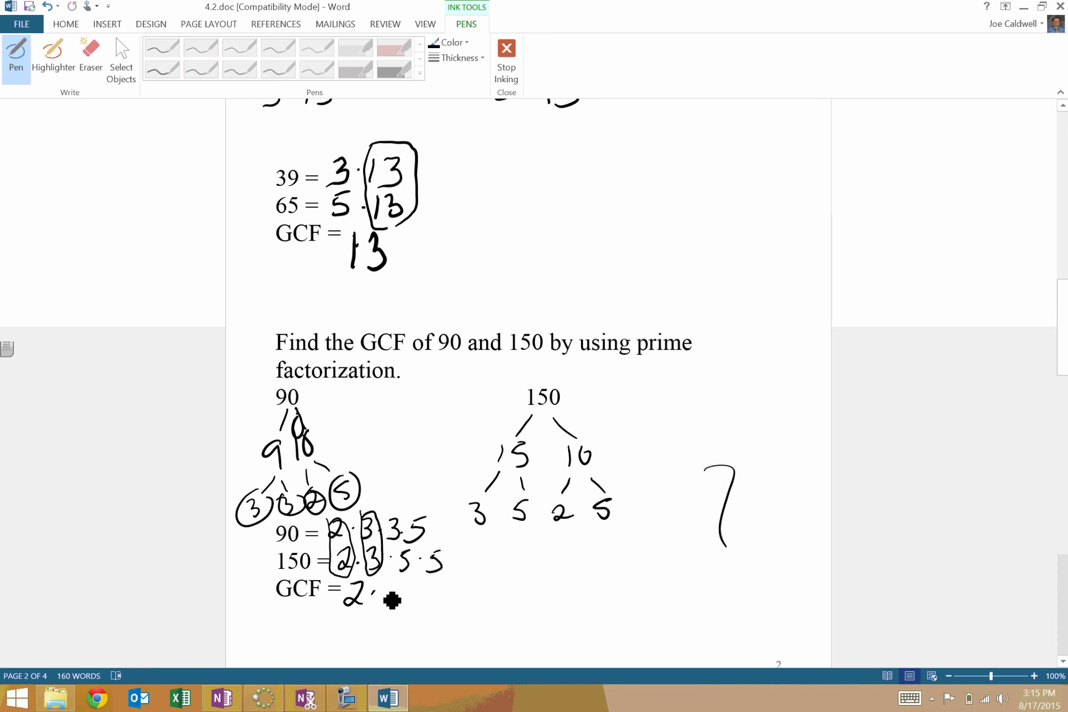
left_click_drag(385, 583, 395, 605)
mouse_move(424, 529)
left_mouse_down()
mouse_move(414, 583)
mouse_move(430, 513)
left_mouse_up()
left_click(408, 591)
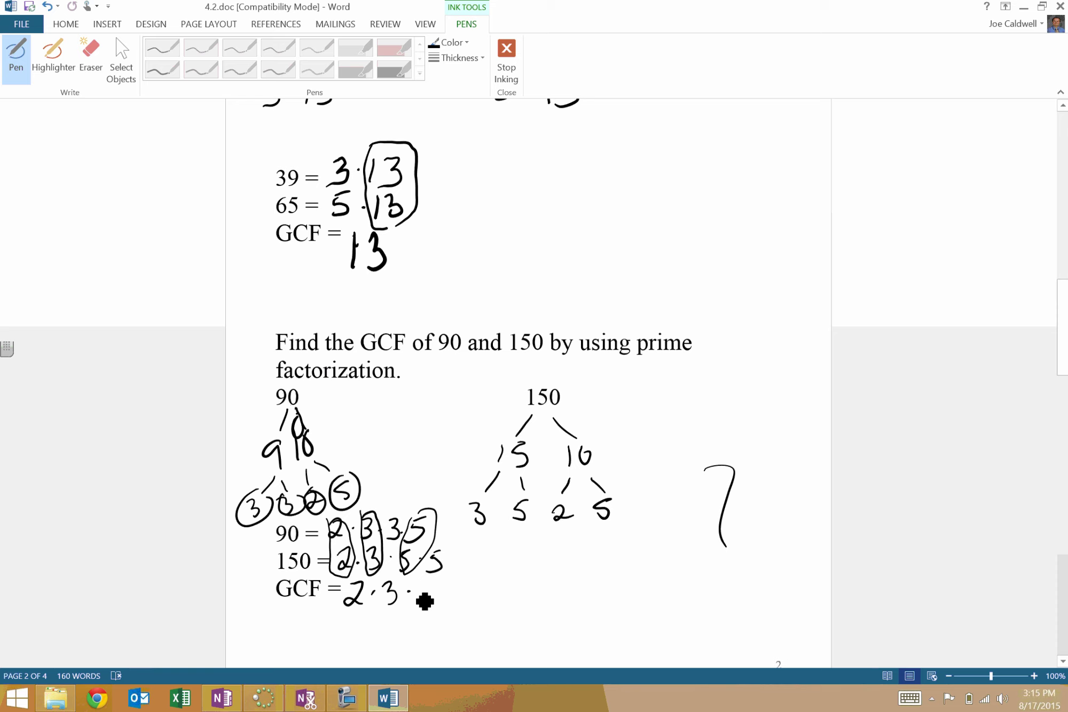
left_click_drag(434, 581, 429, 617)
mouse_move(451, 588)
left_mouse_down()
mouse_move(469, 588)
mouse_move(478, 604)
left_mouse_up()
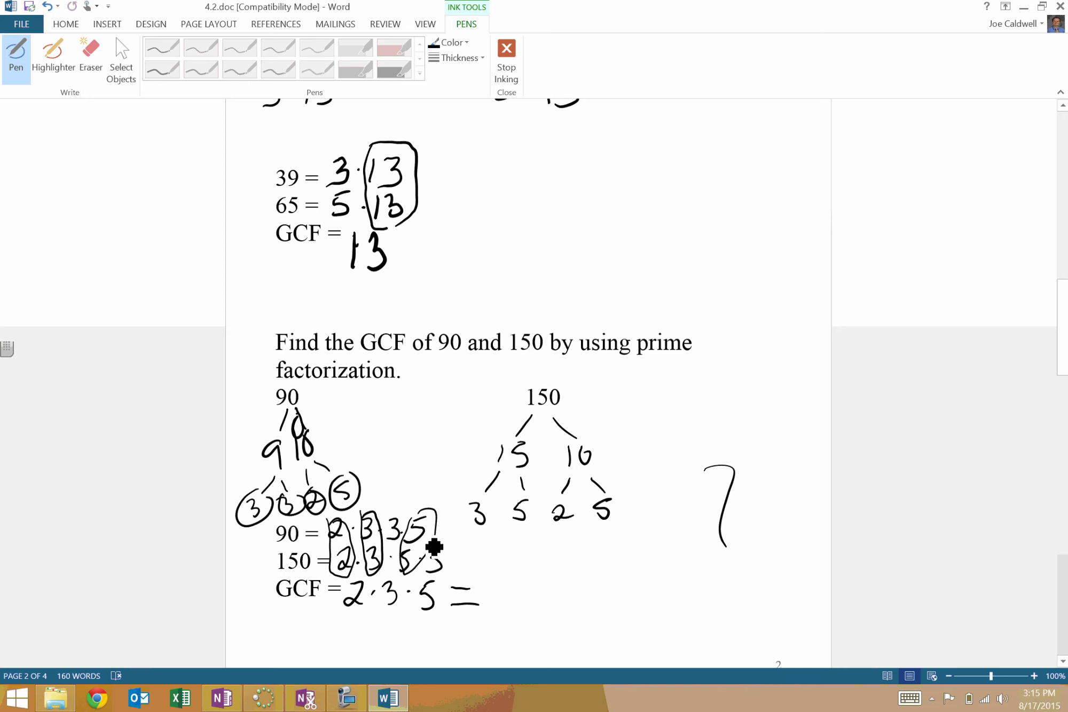
left_click_drag(435, 563, 429, 574)
mouse_move(490, 582)
left_mouse_down()
mouse_move(510, 603)
mouse_move(499, 613)
mouse_move(529, 603)
mouse_move(535, 587)
left_mouse_up()
mouse_move(1062, 280)
left_mouse_down()
mouse_move(1060, 419)
mouse_move(1027, 488)
left_mouse_up()
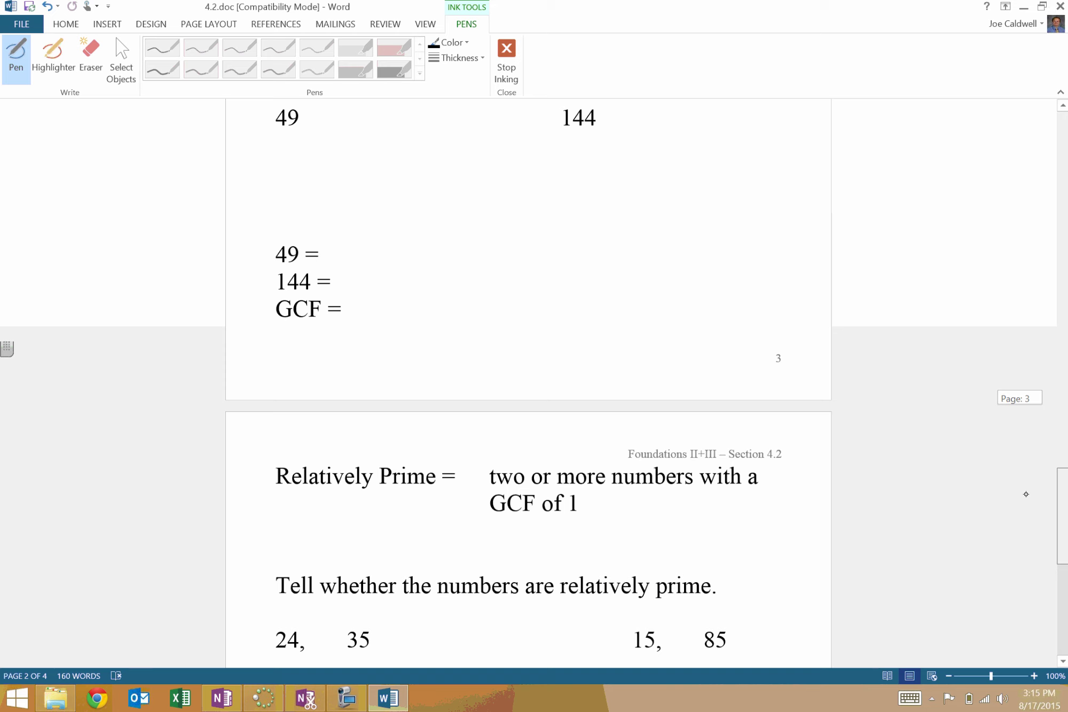
Draw the factor tree under 120 and write 120 = 2·2·2·3·5.
scroll(1026, 495, "down", 4)
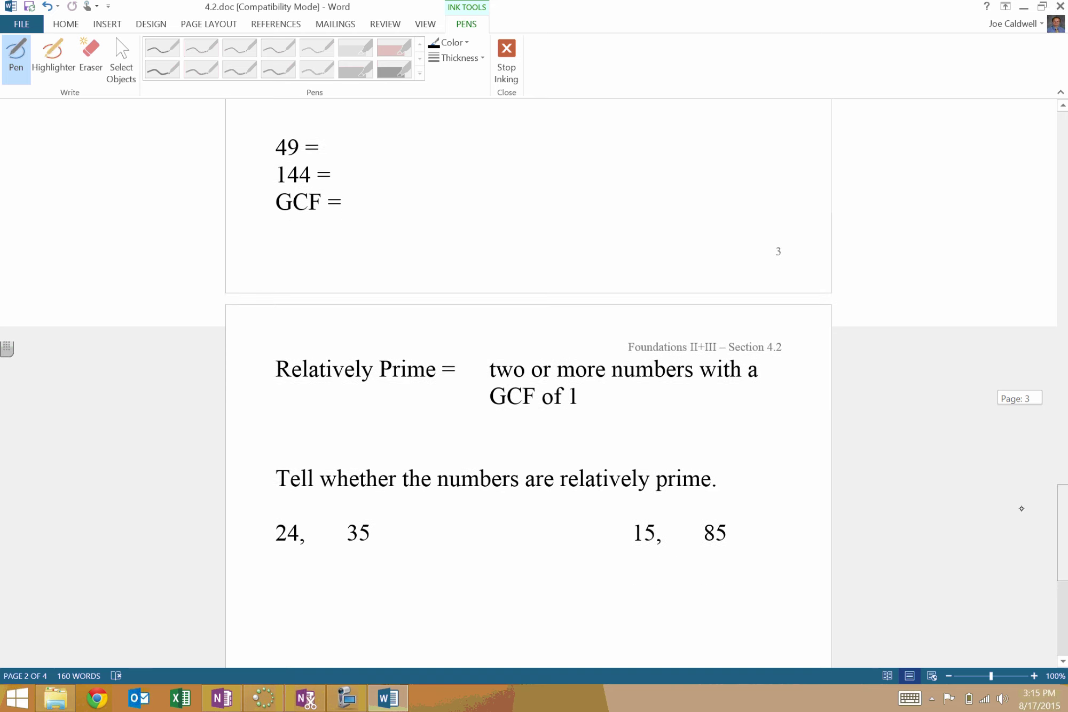
scroll(1028, 480, "up", 10)
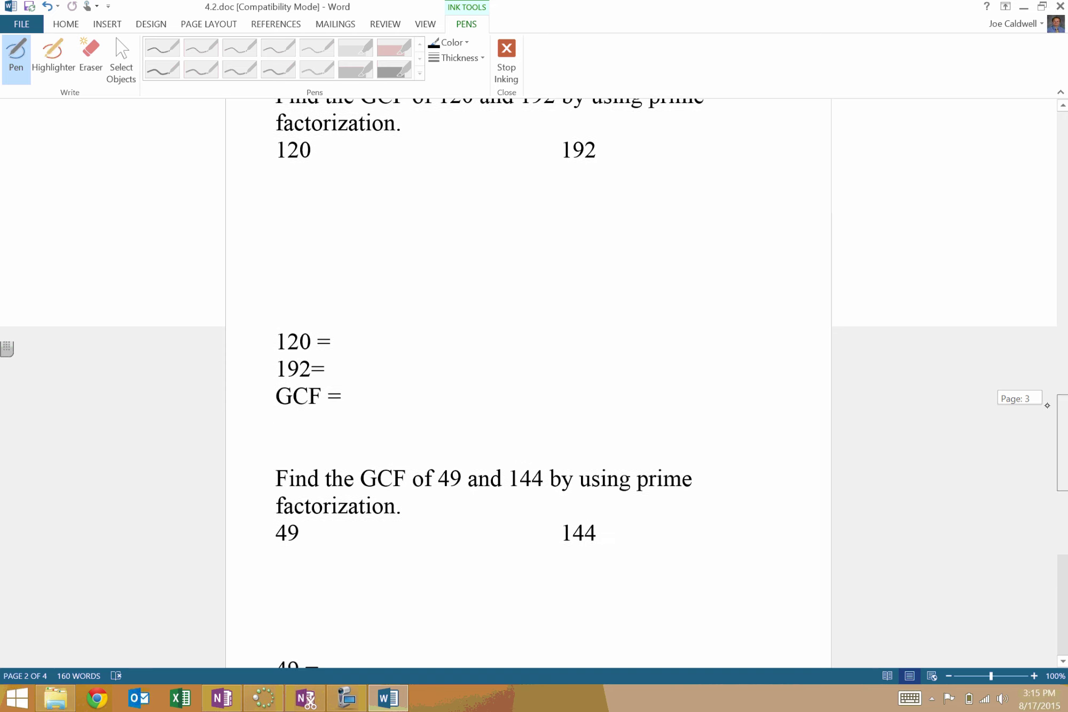
left_click_drag(1046, 405, 1049, 403)
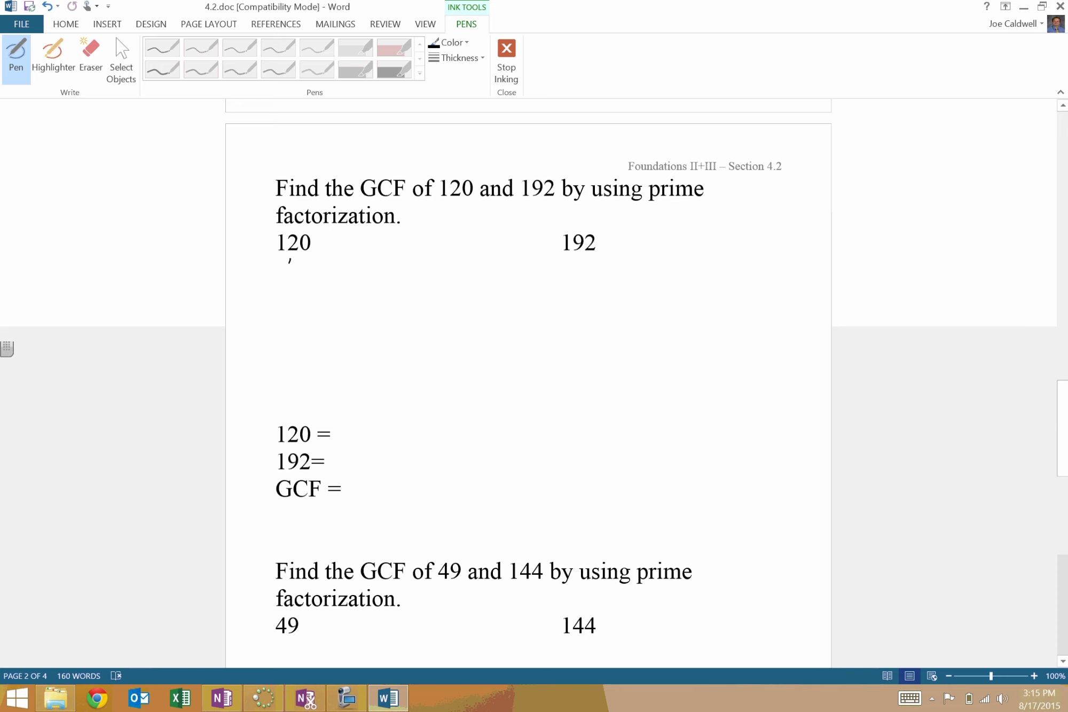
left_click_drag(290, 258, 263, 310)
left_click_drag(278, 291, 292, 303)
mouse_move(314, 261)
left_mouse_down()
mouse_move(330, 275)
mouse_move(325, 301)
left_mouse_up()
left_click_drag(346, 283, 341, 291)
mouse_move(348, 317)
left_mouse_down()
mouse_move(315, 336)
mouse_move(306, 370)
mouse_move(370, 363)
left_mouse_up()
mouse_move(271, 317)
left_mouse_down()
mouse_move(262, 332)
mouse_move(290, 327)
mouse_move(259, 361)
mouse_move(281, 334)
mouse_move(280, 359)
mouse_move(283, 338)
mouse_move(361, 341)
left_mouse_up()
mouse_move(256, 369)
left_mouse_down()
mouse_move(248, 383)
mouse_move(279, 390)
mouse_move(257, 407)
mouse_move(347, 440)
mouse_move(424, 443)
mouse_move(479, 424)
mouse_move(479, 441)
left_mouse_up()
left_click(357, 430)
left_click(395, 428)
left_click(426, 424)
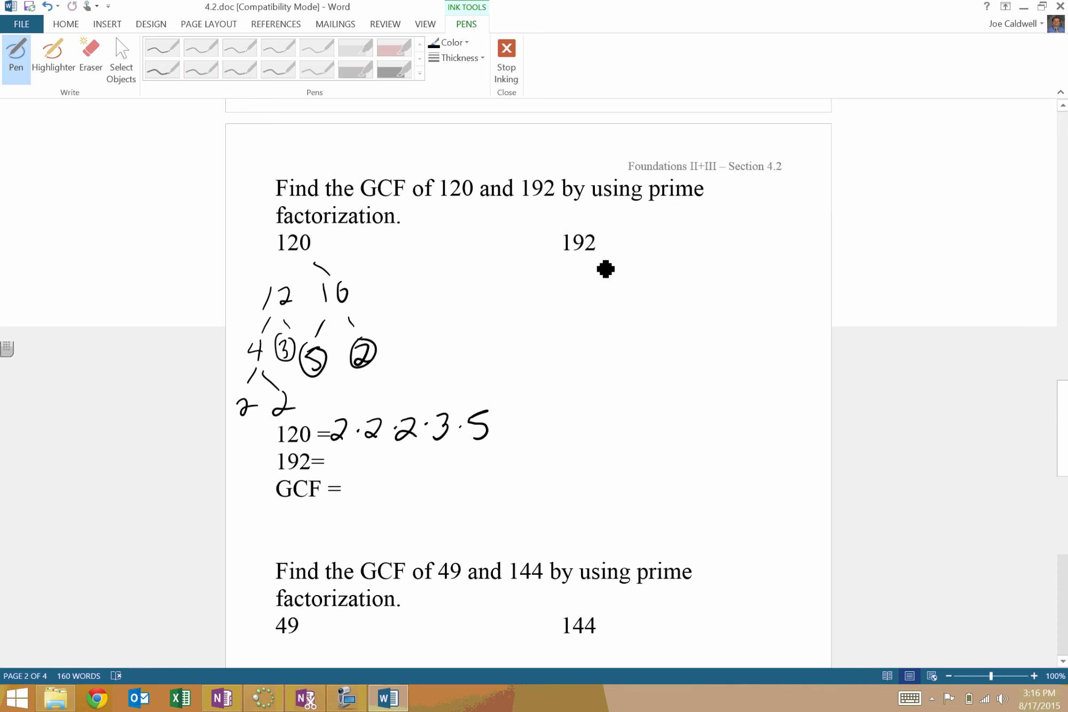
Draw the factor tree under 192, branching through 64 and 8 down to primes.
mouse_move(593, 259)
left_mouse_down()
mouse_move(608, 283)
mouse_move(561, 291)
mouse_move(616, 286)
mouse_move(622, 312)
mouse_move(613, 307)
mouse_move(636, 292)
mouse_move(620, 285)
left_mouse_up()
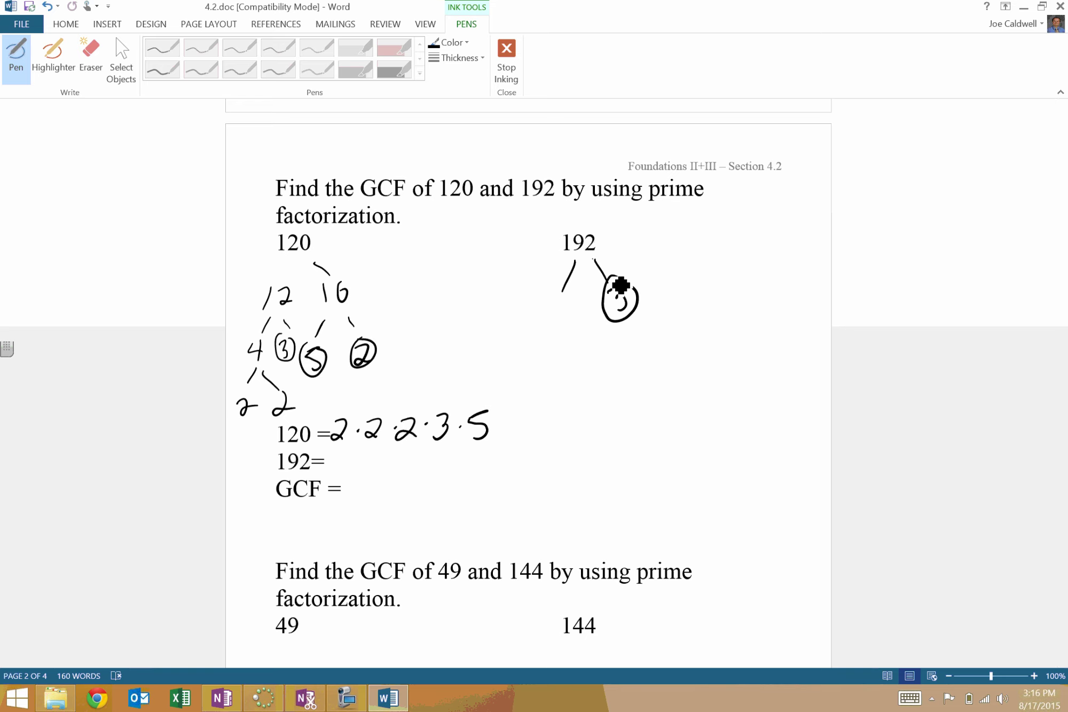
left_click_drag(708, 259, 759, 252)
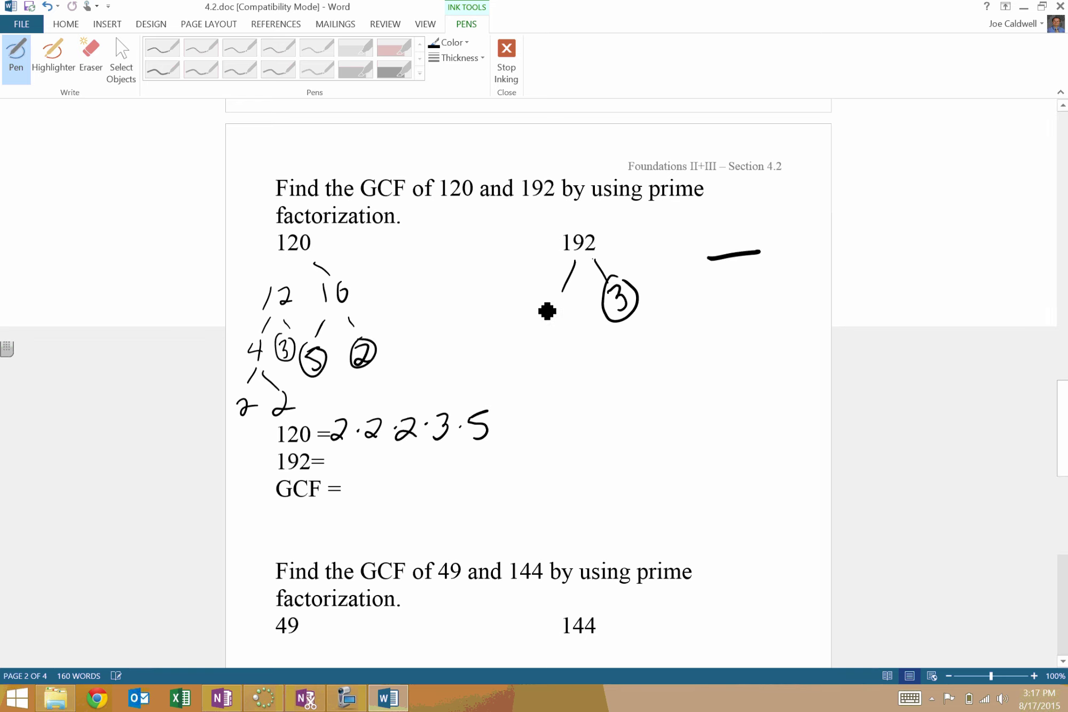
mouse_move(540, 301)
left_mouse_down()
mouse_move(536, 316)
mouse_move(573, 311)
left_mouse_up()
mouse_move(572, 301)
left_mouse_down()
mouse_move(567, 355)
mouse_move(528, 350)
mouse_move(519, 375)
mouse_move(530, 368)
mouse_move(604, 411)
mouse_move(553, 396)
mouse_move(553, 416)
mouse_move(608, 399)
mouse_move(553, 434)
mouse_move(562, 450)
mouse_move(585, 446)
left_mouse_up()
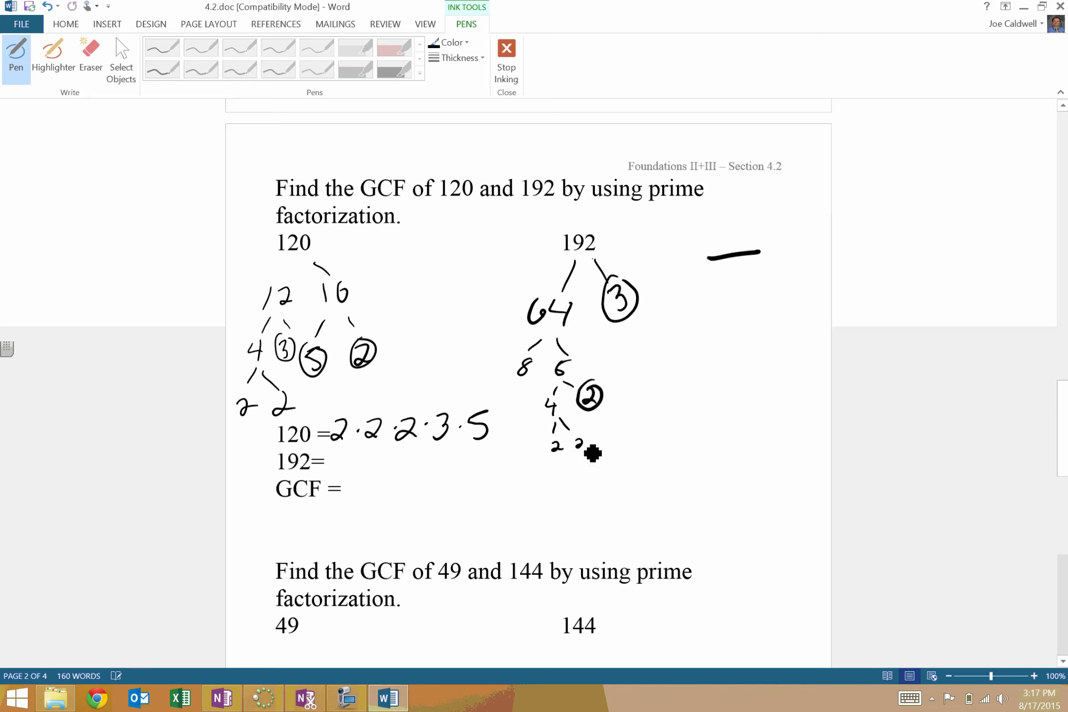
left_click_drag(524, 382, 528, 390)
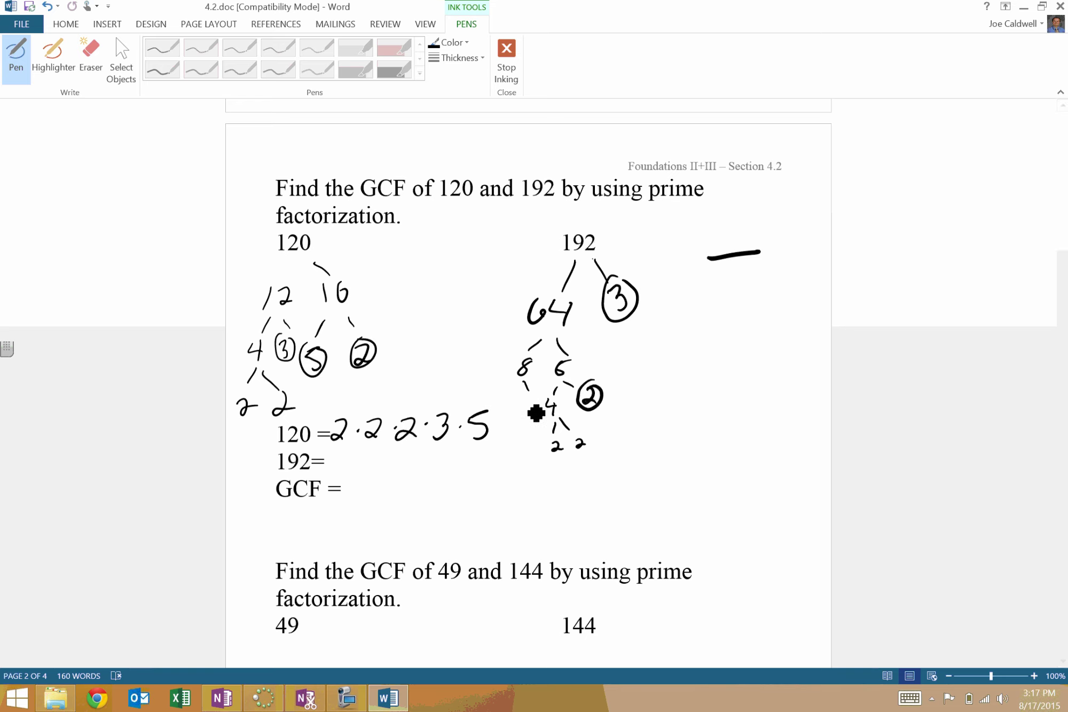
mouse_move(521, 397)
left_mouse_down()
mouse_move(533, 409)
mouse_move(502, 383)
mouse_move(481, 385)
left_mouse_up()
mouse_move(485, 379)
left_mouse_down()
mouse_move(479, 404)
mouse_move(497, 403)
left_mouse_up()
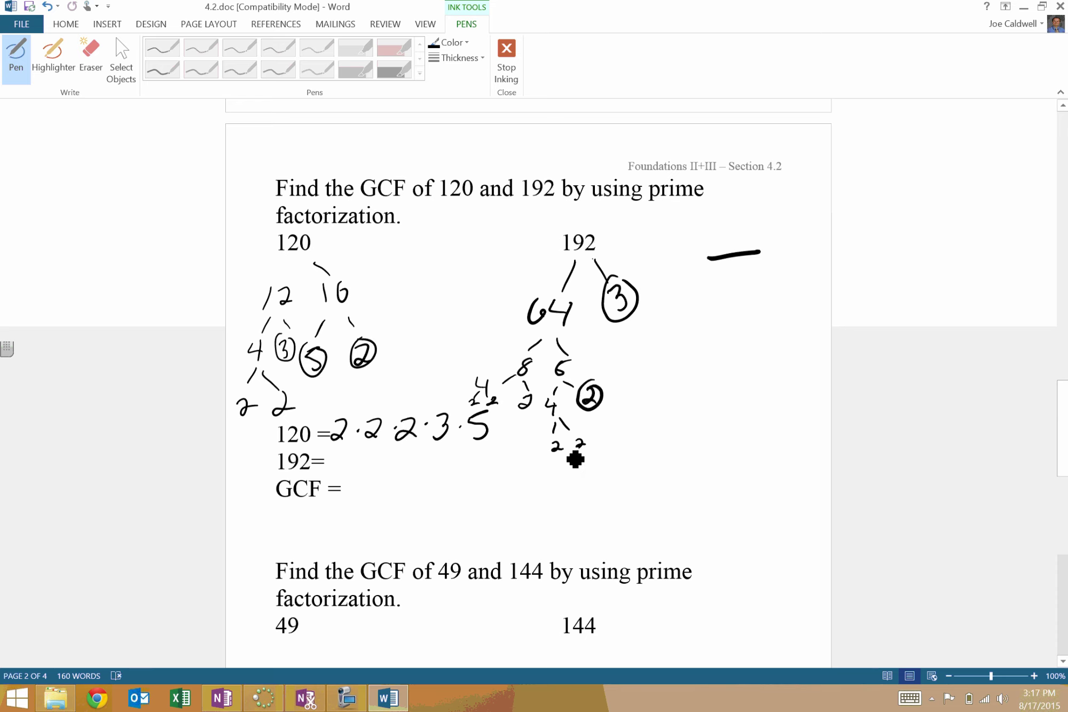
Write 192's prime factorization 2·2·2·2·2·2·3.
mouse_move(329, 455)
left_mouse_down()
mouse_move(368, 473)
mouse_move(421, 460)
mouse_move(458, 479)
mouse_move(507, 474)
left_mouse_up()
left_click(354, 464)
left_click(375, 466)
left_click(408, 466)
left_click(440, 462)
left_click(468, 468)
left_click(499, 466)
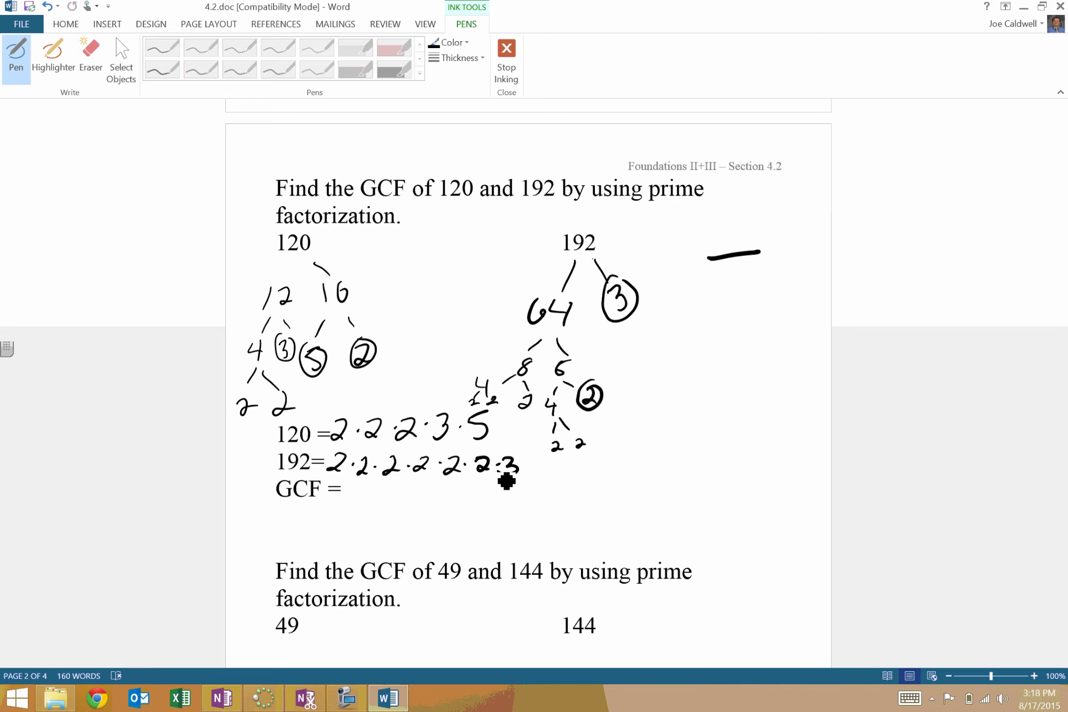
Circle the shared 2, 2, 2 and 3, write GCF = 2·2·2·3 = 24, and scroll to 49 and 144.
mouse_move(333, 416)
left_mouse_down()
mouse_move(333, 462)
mouse_move(351, 435)
left_mouse_up()
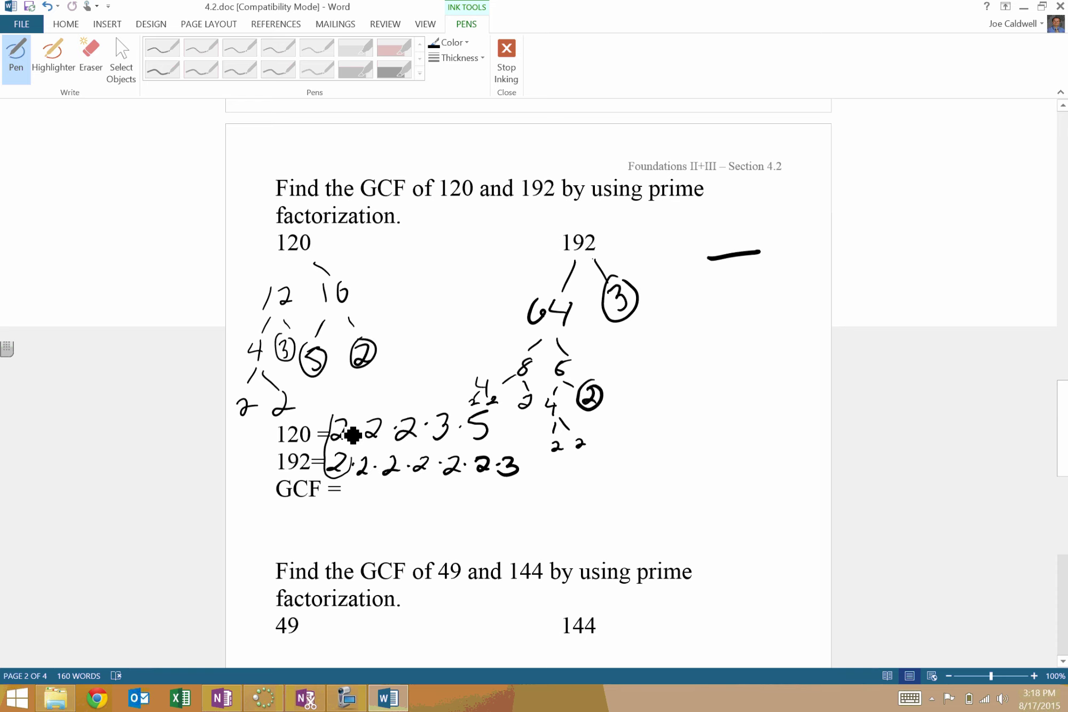
left_click_drag(338, 482, 349, 503)
mouse_move(376, 420)
left_mouse_down()
mouse_move(369, 489)
mouse_move(372, 469)
mouse_move(379, 502)
left_mouse_up()
left_click(354, 489)
mouse_move(409, 422)
left_mouse_down()
mouse_move(409, 473)
mouse_move(422, 427)
left_mouse_up()
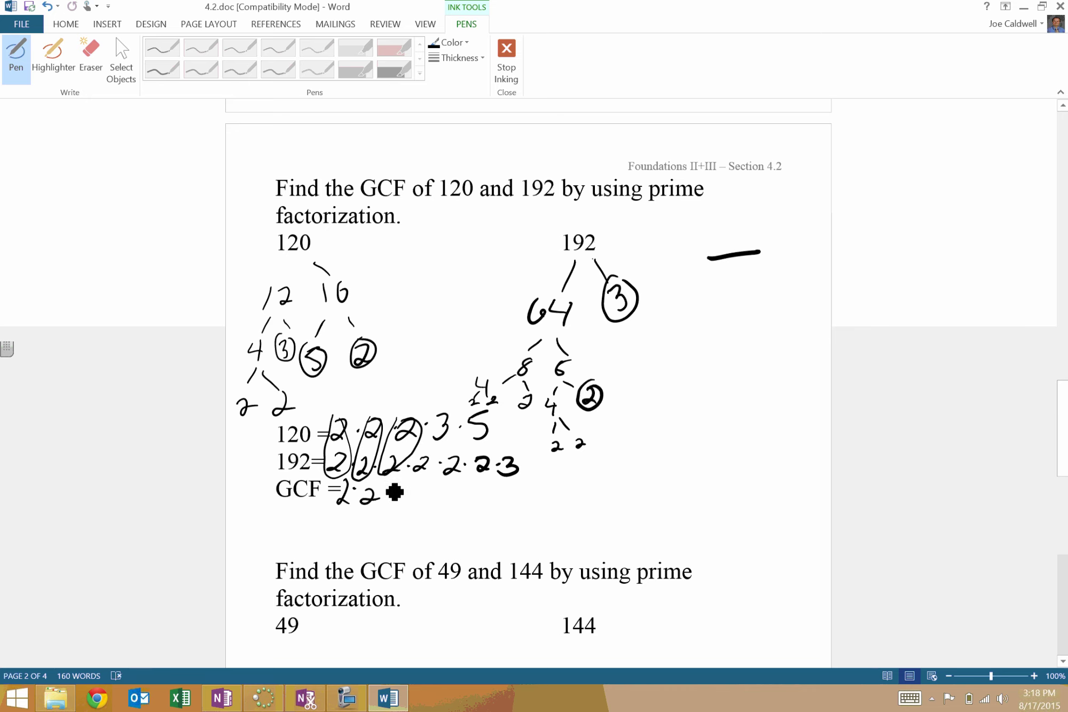
left_click(377, 490)
left_click_drag(389, 498, 411, 505)
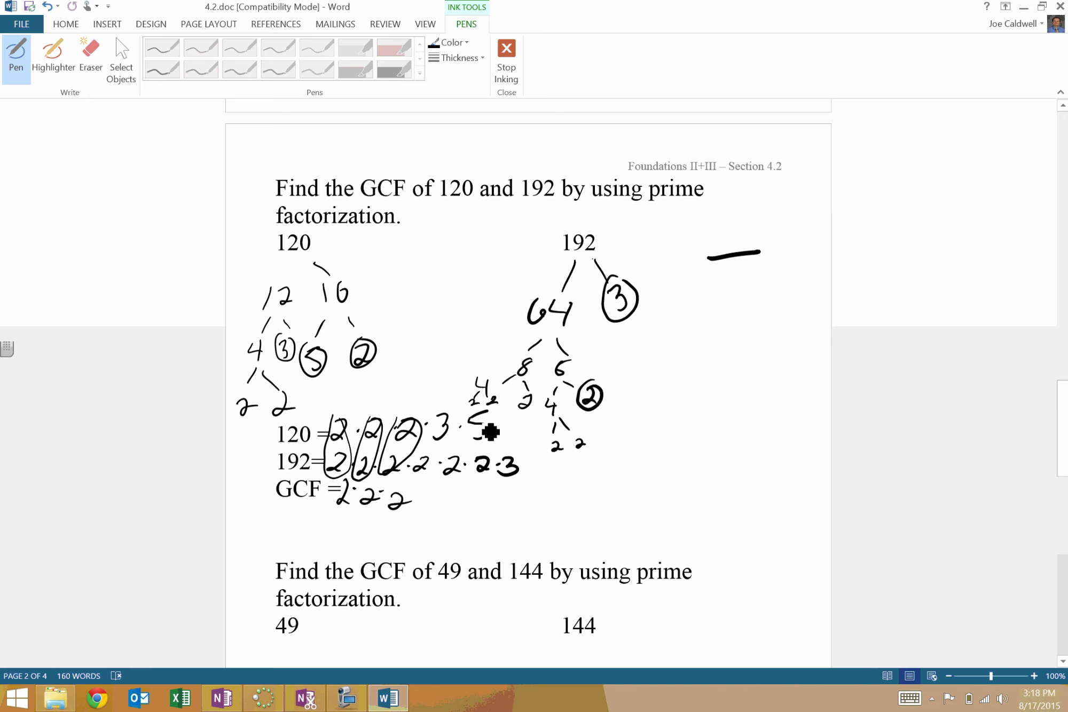
mouse_move(456, 408)
left_mouse_down()
mouse_move(450, 453)
mouse_move(500, 483)
mouse_move(515, 462)
mouse_move(446, 407)
left_mouse_up()
left_click(419, 499)
left_click_drag(424, 487, 427, 512)
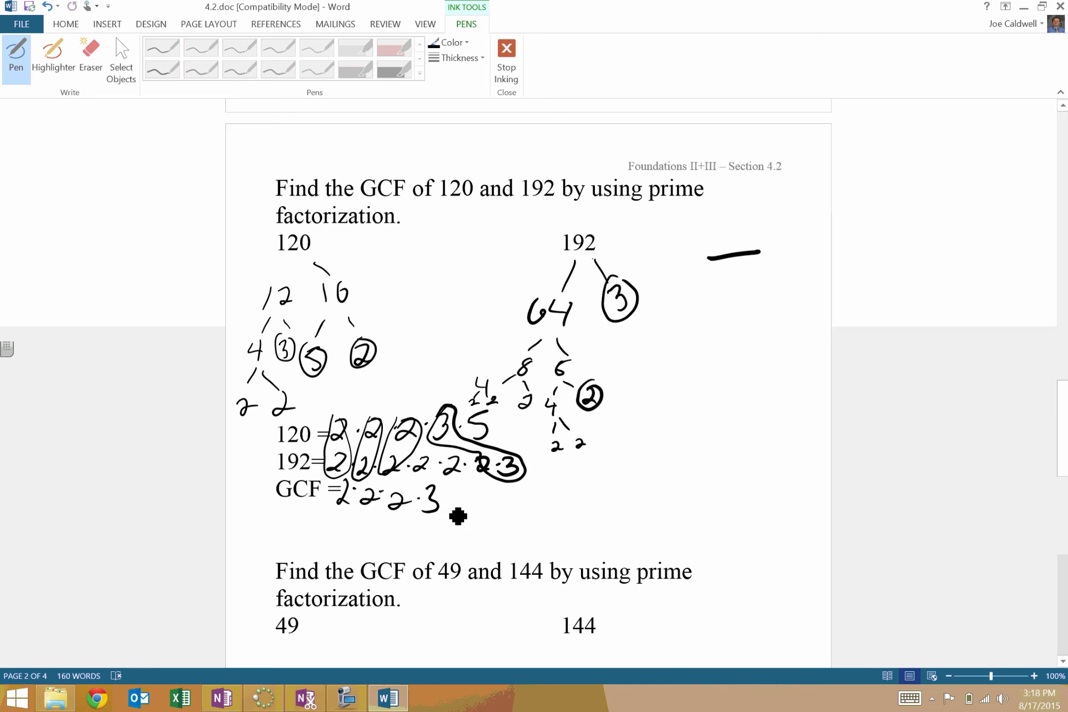
left_click_drag(450, 508, 462, 506)
mouse_move(450, 515)
left_mouse_down()
mouse_move(506, 526)
mouse_move(495, 509)
left_mouse_up()
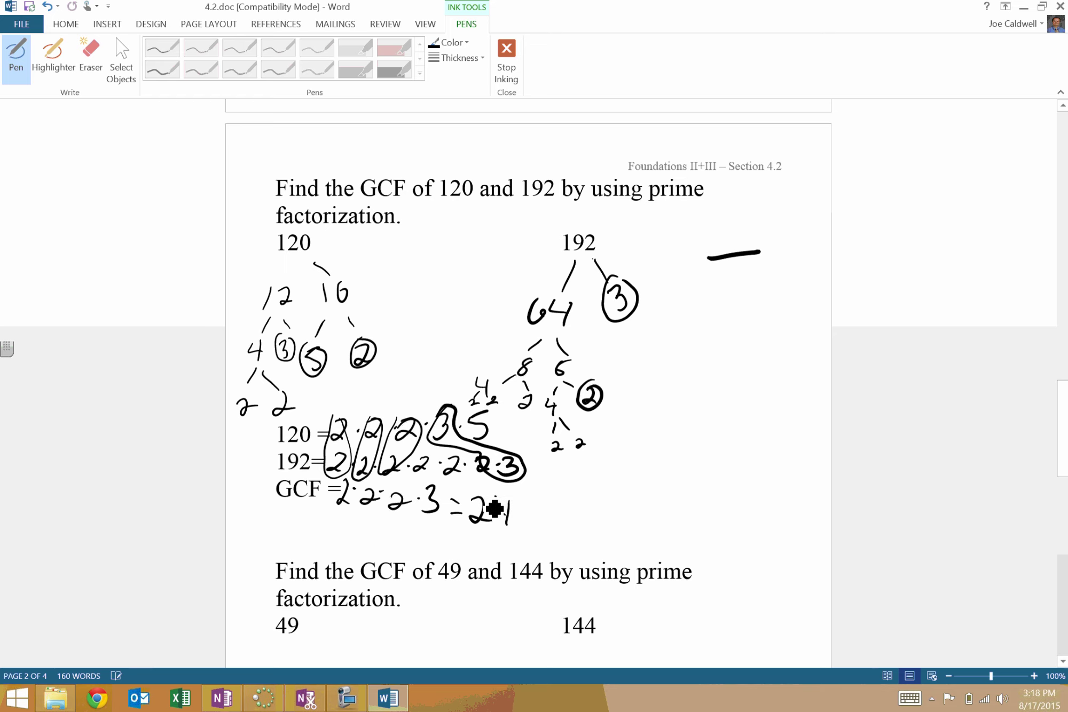
left_click_drag(1061, 421, 1060, 473)
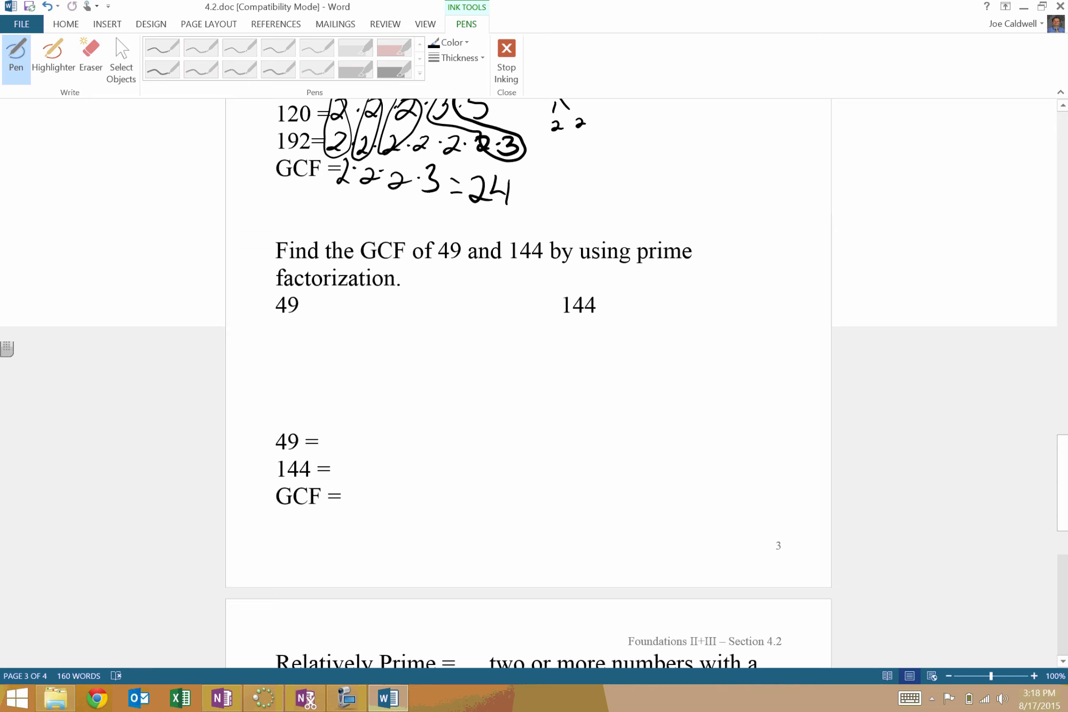
Branch 49 into two circled 7s and write 49 = 7·7.
left_click_drag(287, 321, 279, 336)
mouse_move(264, 351)
left_mouse_down()
mouse_move(281, 350)
mouse_move(282, 364)
left_mouse_up()
left_click_drag(301, 319, 327, 366)
left_click_drag(264, 348, 327, 335)
mouse_move(322, 430)
left_mouse_down()
mouse_move(340, 453)
mouse_move(378, 455)
left_mouse_up()
left_click(351, 439)
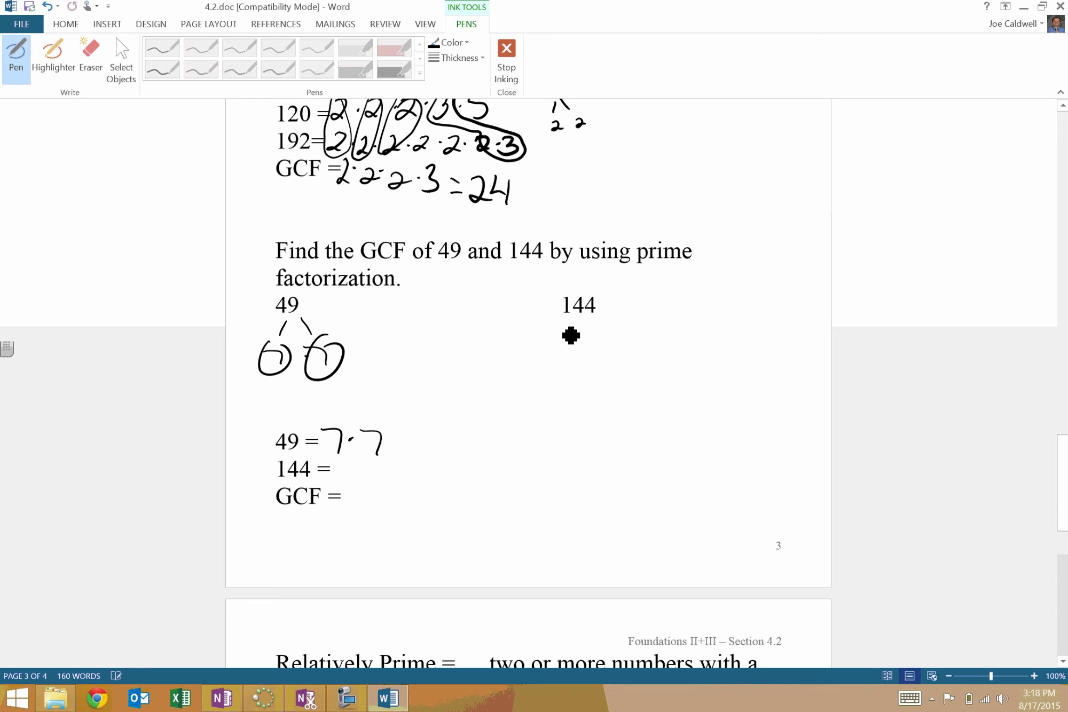
Draw 144's factor tree: two 12s, each split into 4 and 3, then 2 and 2.
mouse_move(573, 324)
left_mouse_down()
mouse_move(536, 369)
mouse_move(573, 368)
left_mouse_up()
left_click_drag(608, 331, 623, 342)
mouse_move(615, 354)
left_mouse_down()
mouse_move(613, 370)
mouse_move(643, 368)
left_mouse_up()
left_click_drag(536, 382, 525, 396)
mouse_move(560, 387)
left_mouse_down()
mouse_move(579, 397)
mouse_move(519, 412)
mouse_move(517, 428)
mouse_move(562, 438)
mouse_move(501, 448)
mouse_move(534, 450)
mouse_move(516, 477)
mouse_move(551, 476)
left_mouse_up()
left_click(538, 417)
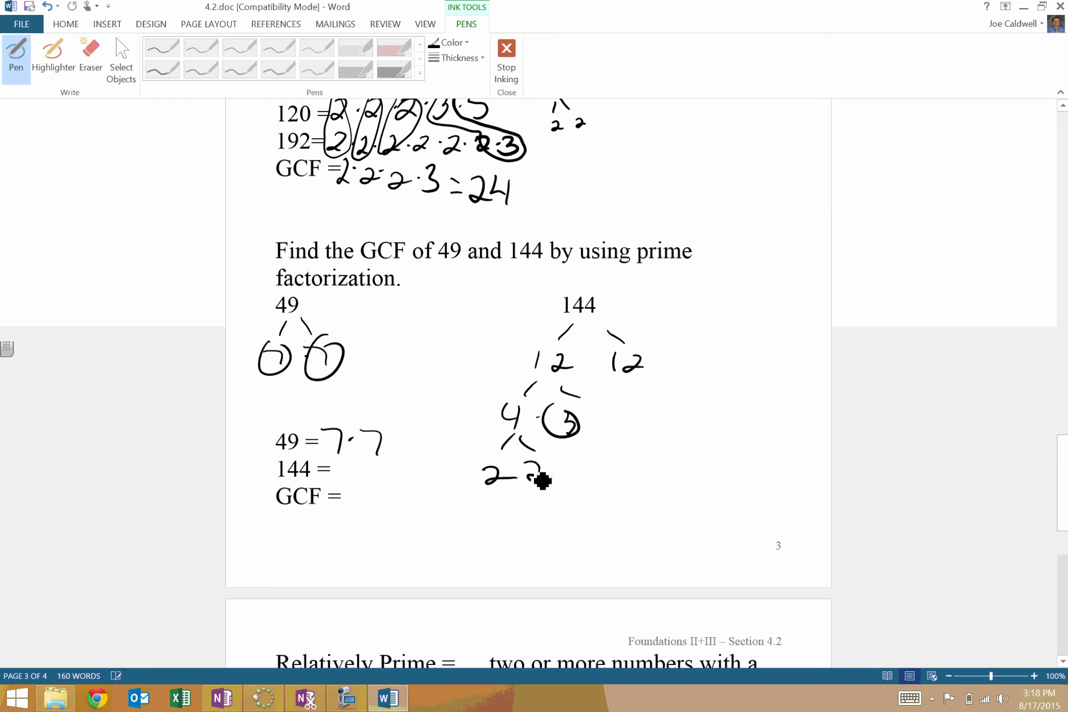
mouse_move(488, 453)
left_mouse_down()
mouse_move(474, 465)
mouse_move(509, 478)
mouse_move(553, 474)
left_mouse_up()
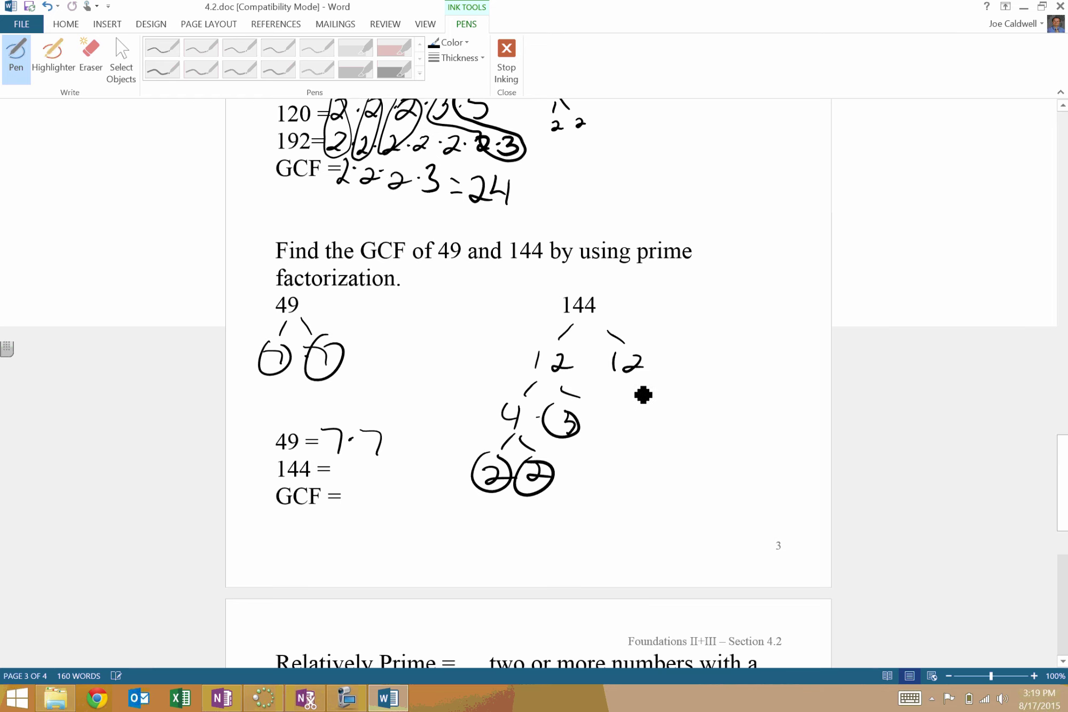
mouse_move(634, 385)
left_mouse_down()
mouse_move(647, 396)
mouse_move(617, 412)
mouse_move(621, 428)
left_mouse_up()
mouse_move(621, 420)
left_mouse_down()
mouse_move(619, 442)
mouse_move(668, 427)
mouse_move(670, 456)
mouse_move(684, 445)
mouse_move(673, 433)
mouse_move(626, 471)
left_mouse_up()
mouse_move(614, 450)
left_mouse_down()
mouse_move(590, 507)
mouse_move(639, 505)
left_mouse_up()
left_click(609, 496)
left_click_drag(338, 465, 377, 482)
Write 144's prime factorization as 2·2·2·2·3.
left_click(356, 475)
left_click(383, 477)
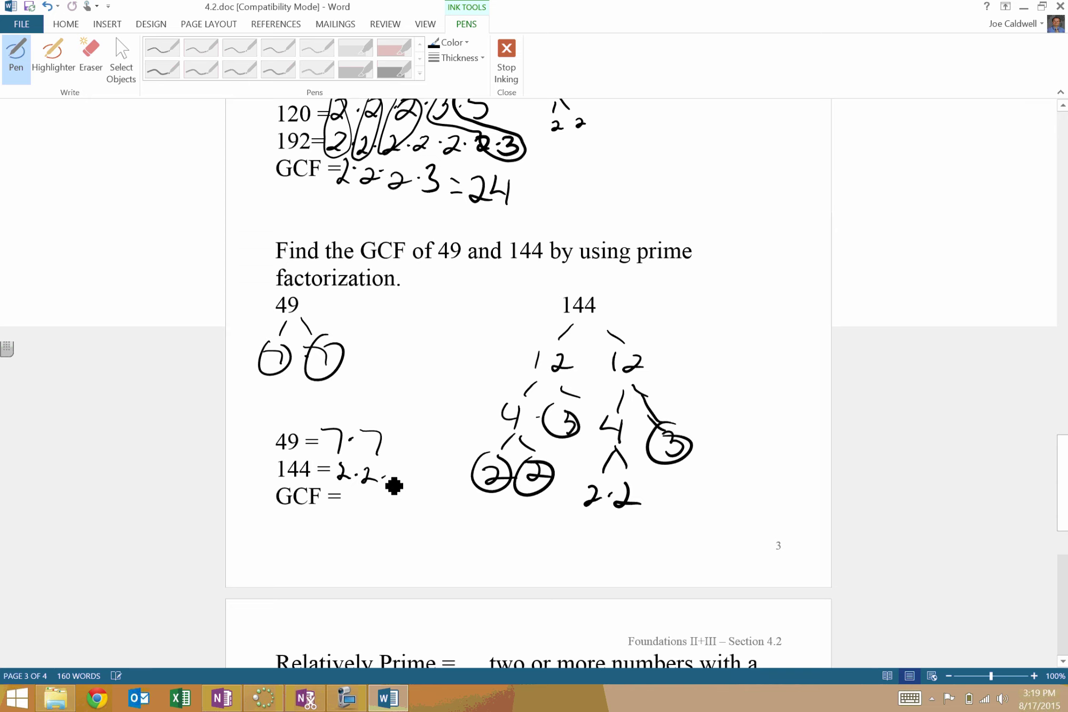
left_click_drag(391, 467, 435, 487)
left_click(432, 478)
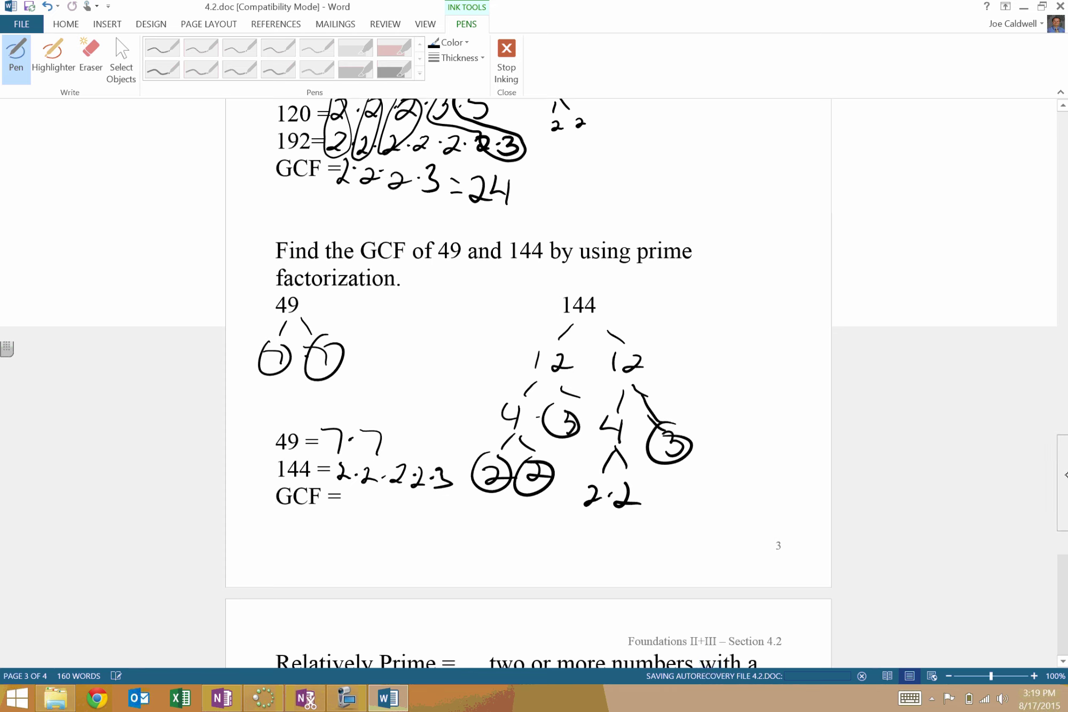
left_click_drag(1062, 481, 1062, 492)
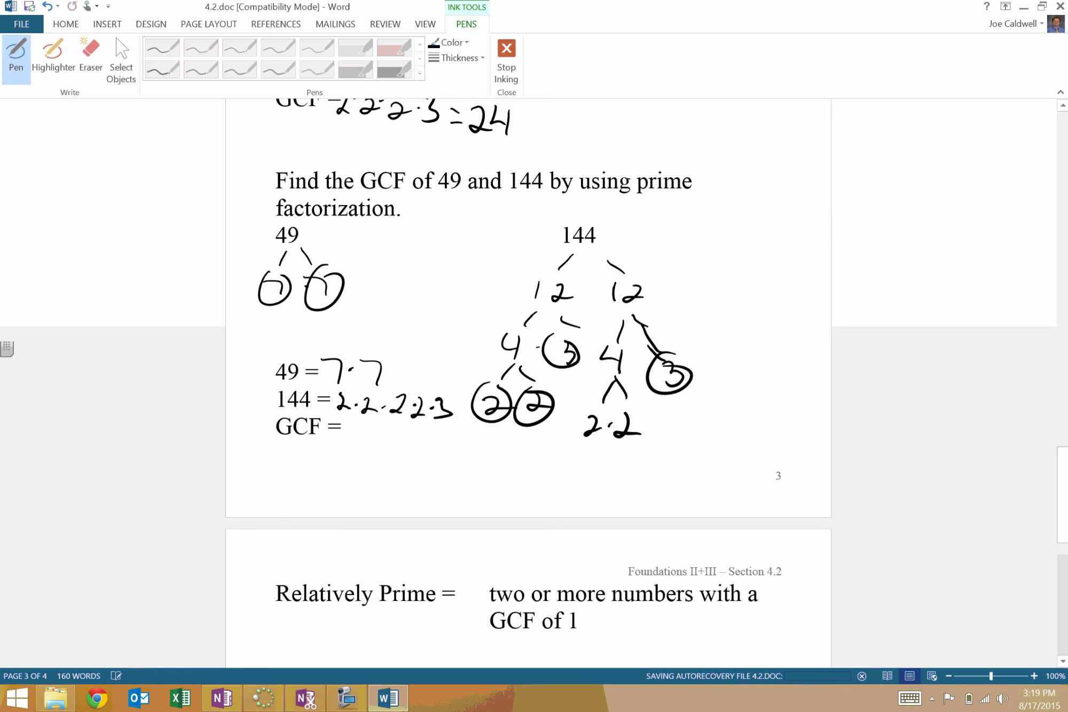
Write RP as the 49-and-144 GCF answer, then scroll to the Relatively Prime exercises.
left_click_drag(340, 464, 373, 488)
left_click_drag(365, 441, 373, 470)
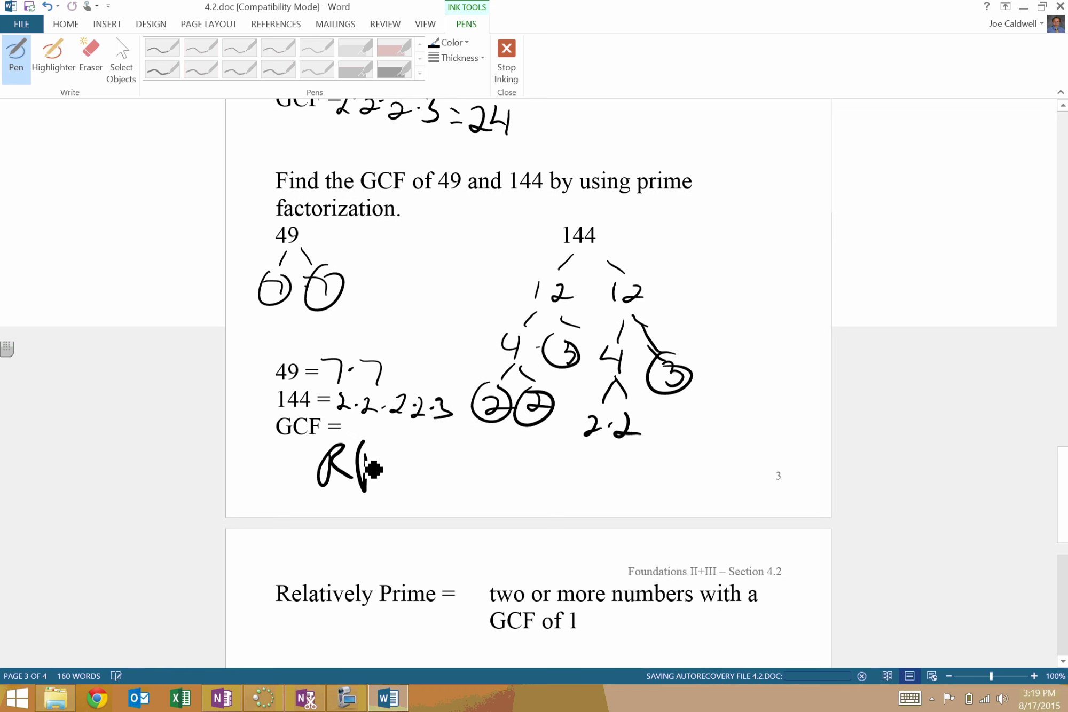
left_click_drag(1062, 492, 1062, 520)
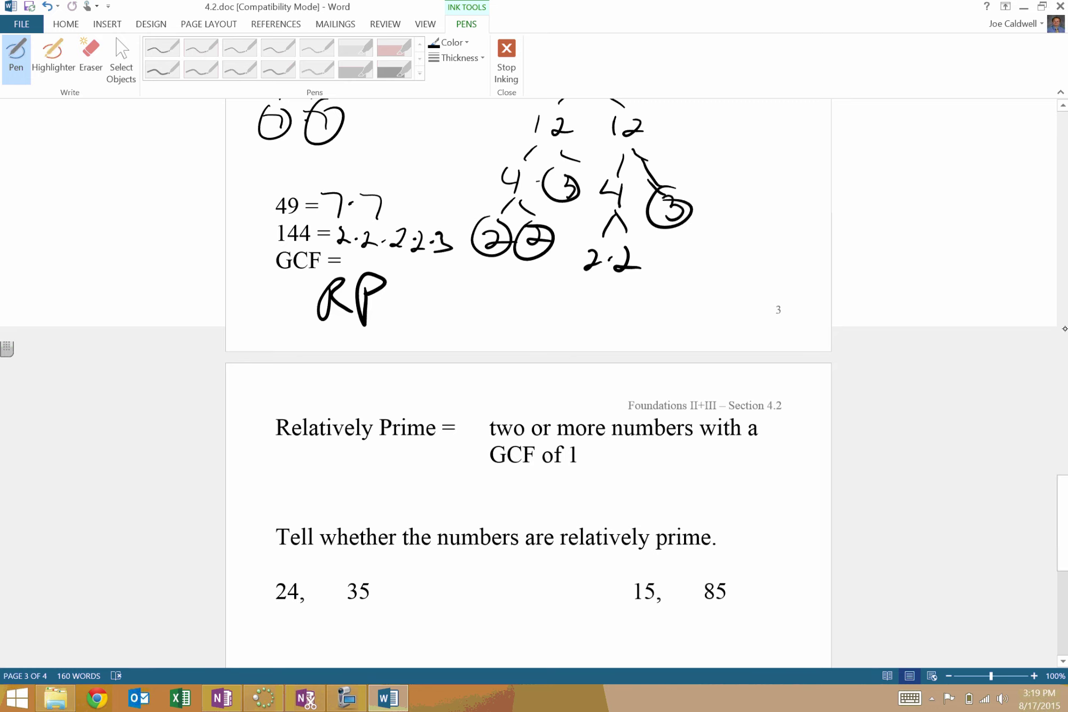
left_click_drag(1061, 496, 1061, 533)
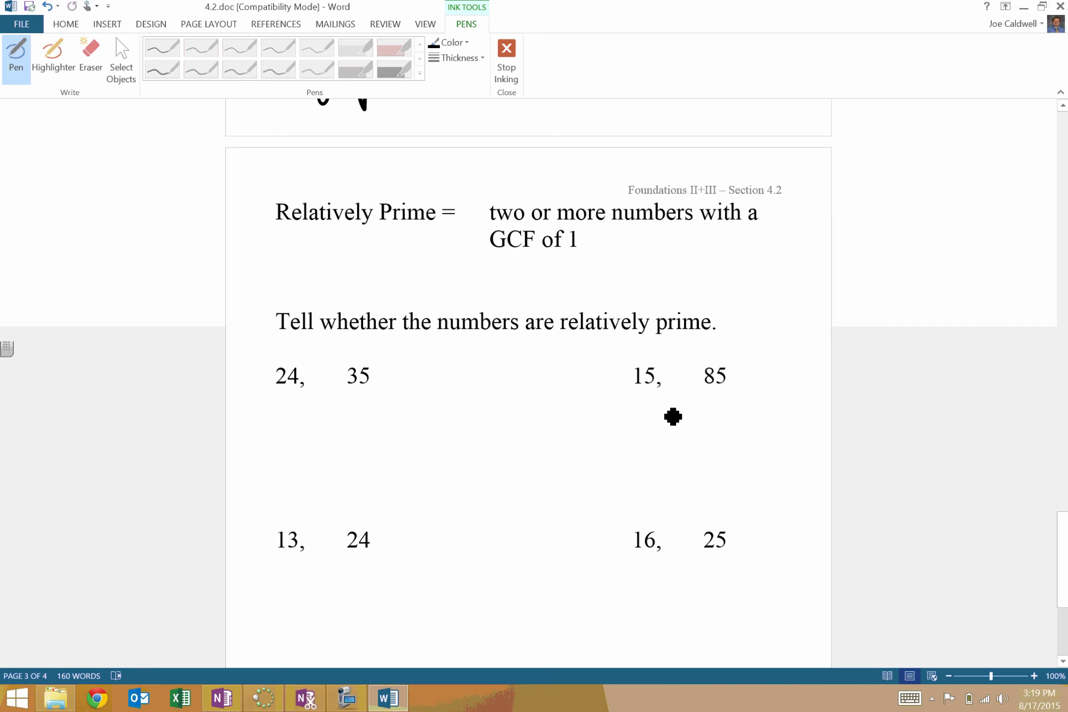
Mark 15 and 85 No, and factor 24 into 8·3 and 35 into 7·5.
mouse_move(660, 421)
left_mouse_down()
mouse_move(685, 398)
mouse_move(697, 415)
left_mouse_up()
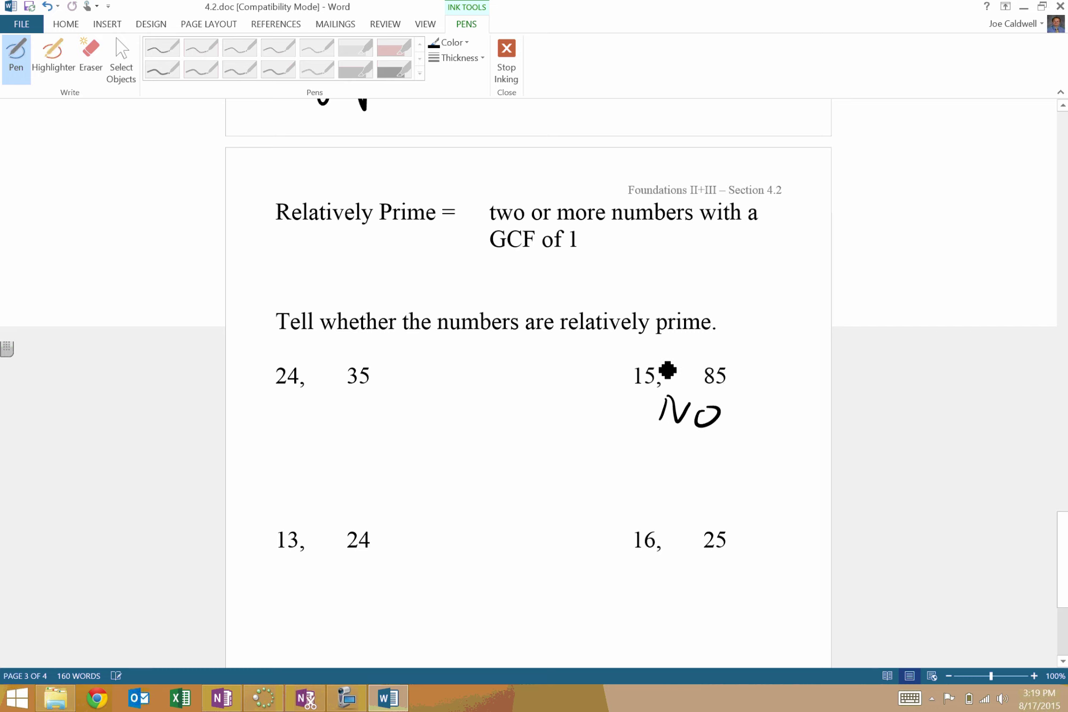
mouse_move(285, 388)
left_mouse_down()
mouse_move(274, 406)
mouse_move(306, 404)
left_mouse_up()
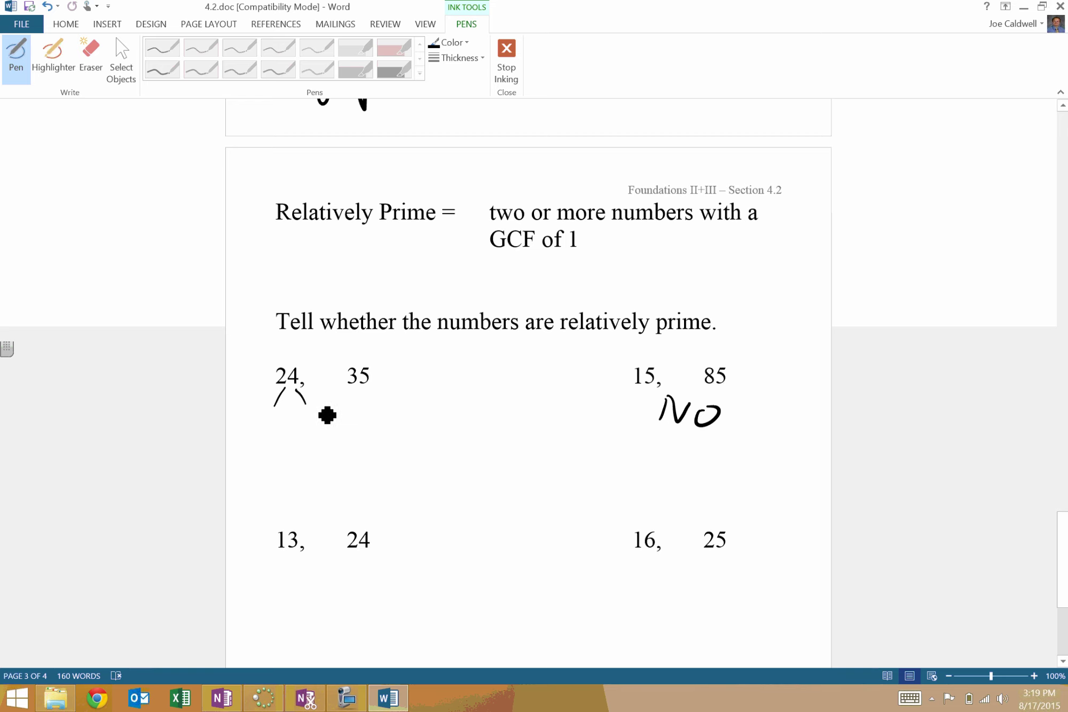
left_click_drag(364, 394, 356, 412)
left_click_drag(370, 394, 381, 406)
mouse_move(334, 433)
left_mouse_down()
mouse_move(352, 444)
mouse_move(386, 438)
left_mouse_up()
mouse_move(271, 412)
left_mouse_down()
mouse_move(264, 422)
mouse_move(273, 429)
mouse_move(298, 427)
left_mouse_up()
left_click(289, 424)
Write Yes for 24 and 35 and break 8 down into 2s.
left_click_drag(347, 466, 357, 478)
mouse_move(366, 463)
left_mouse_down()
mouse_move(353, 494)
mouse_move(386, 495)
left_mouse_up()
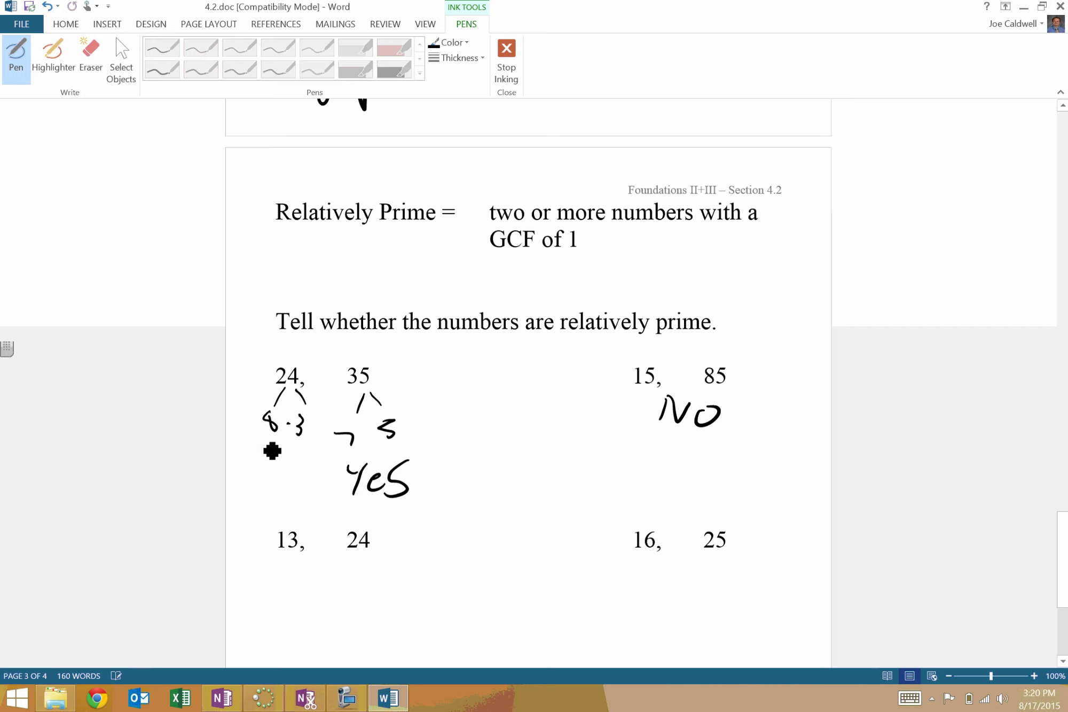
left_click_drag(267, 444, 258, 478)
mouse_move(257, 463)
left_mouse_down()
mouse_move(250, 485)
mouse_move(287, 473)
mouse_move(296, 490)
mouse_move(244, 506)
mouse_move(262, 530)
mouse_move(277, 529)
left_mouse_up()
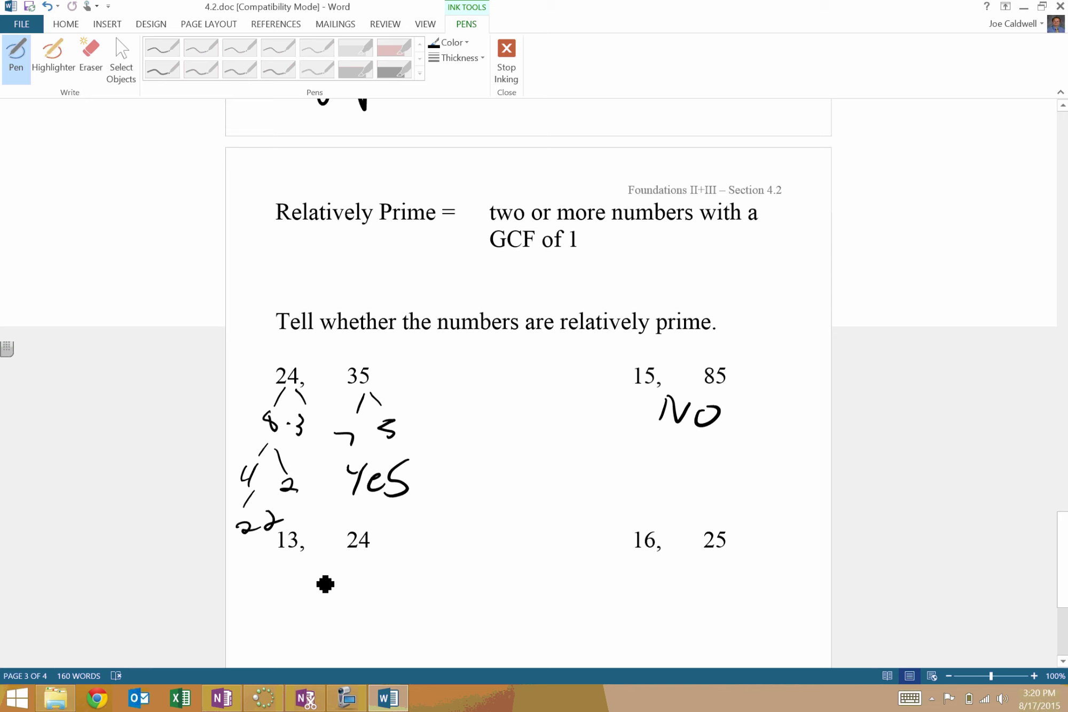
Write Yes for 13 and 24 and for 16 and 25, factoring 25 into 5·5 and branching 16, then scroll to page 4.
mouse_move(315, 572)
left_mouse_down()
mouse_move(326, 588)
mouse_move(320, 611)
left_mouse_up()
mouse_move(345, 586)
left_mouse_down()
mouse_move(342, 603)
mouse_move(363, 609)
left_mouse_up()
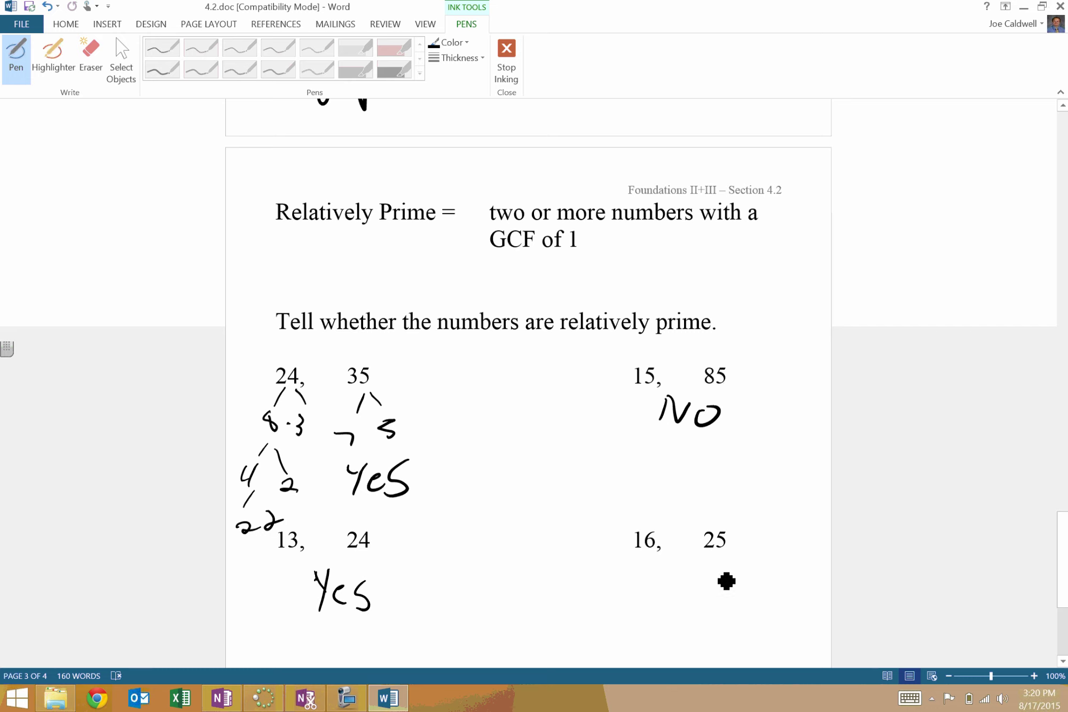
mouse_move(710, 558)
left_mouse_down()
mouse_move(704, 575)
mouse_move(729, 581)
mouse_move(691, 608)
mouse_move(734, 589)
mouse_move(708, 614)
left_mouse_up()
left_click_drag(588, 595, 601, 619)
mouse_move(621, 602)
left_mouse_down()
mouse_move(599, 638)
mouse_move(637, 635)
left_mouse_up()
mouse_move(646, 615)
left_mouse_down()
mouse_move(658, 613)
mouse_move(641, 635)
left_mouse_up()
mouse_move(641, 551)
left_mouse_down()
mouse_move(630, 591)
mouse_move(667, 587)
left_mouse_up()
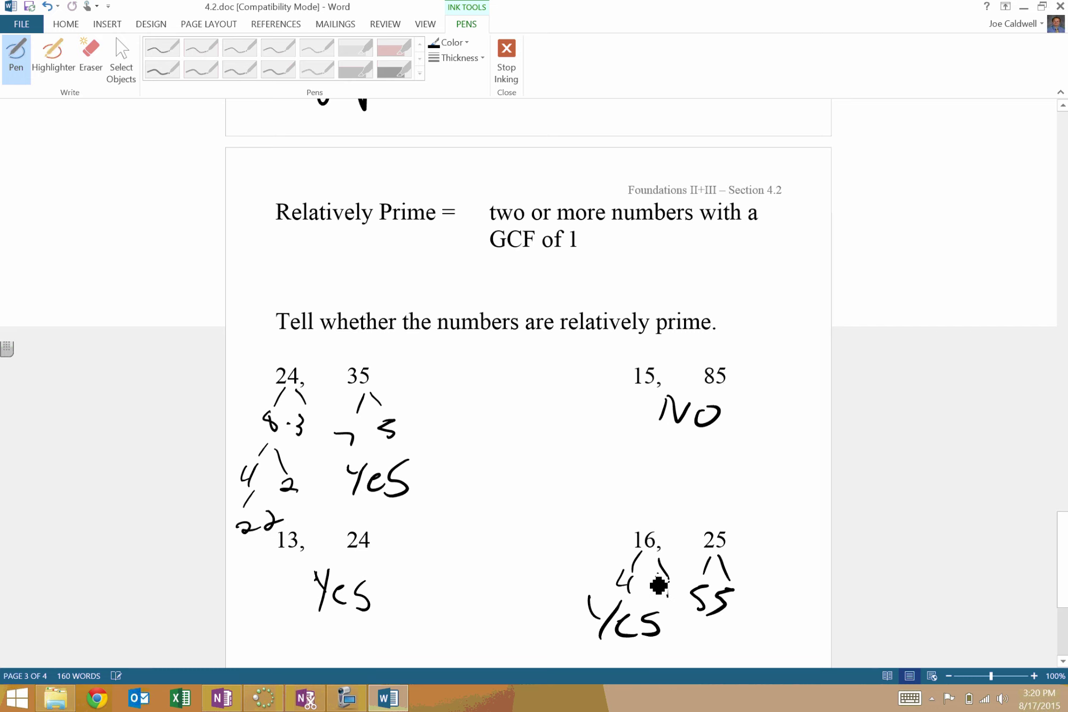
left_click_drag(1060, 542, 1060, 589)
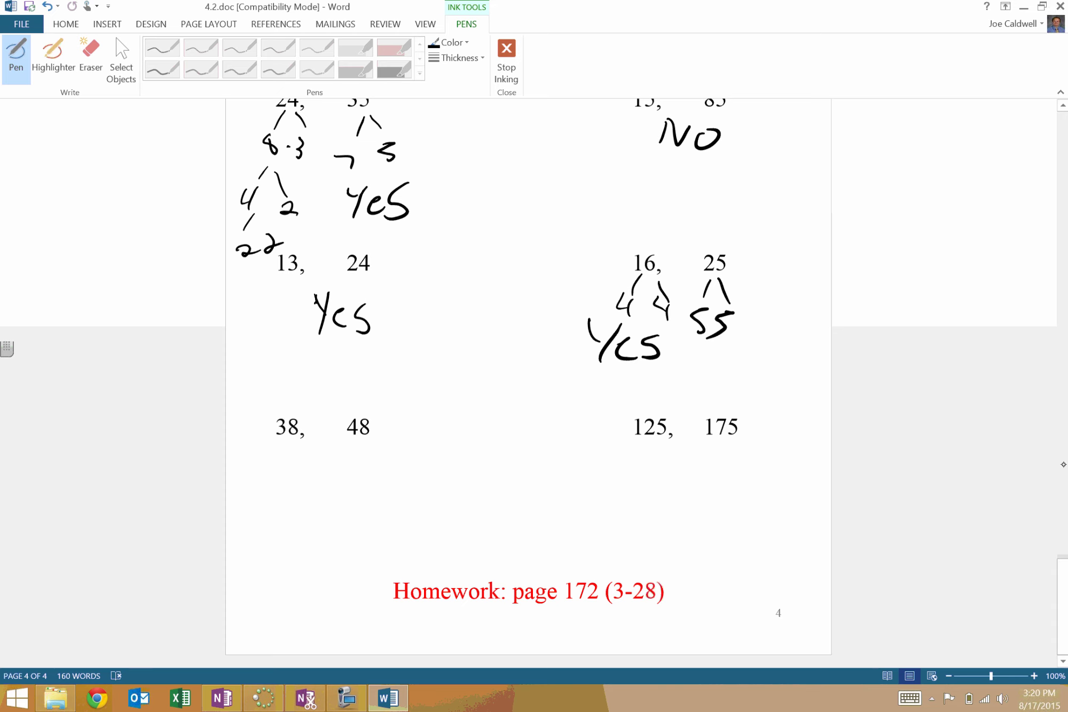
Back on page 1, label factor trees for 30, 45 and 75 and start 30's factorization line.
left_click_drag(1063, 464, 1064, 201)
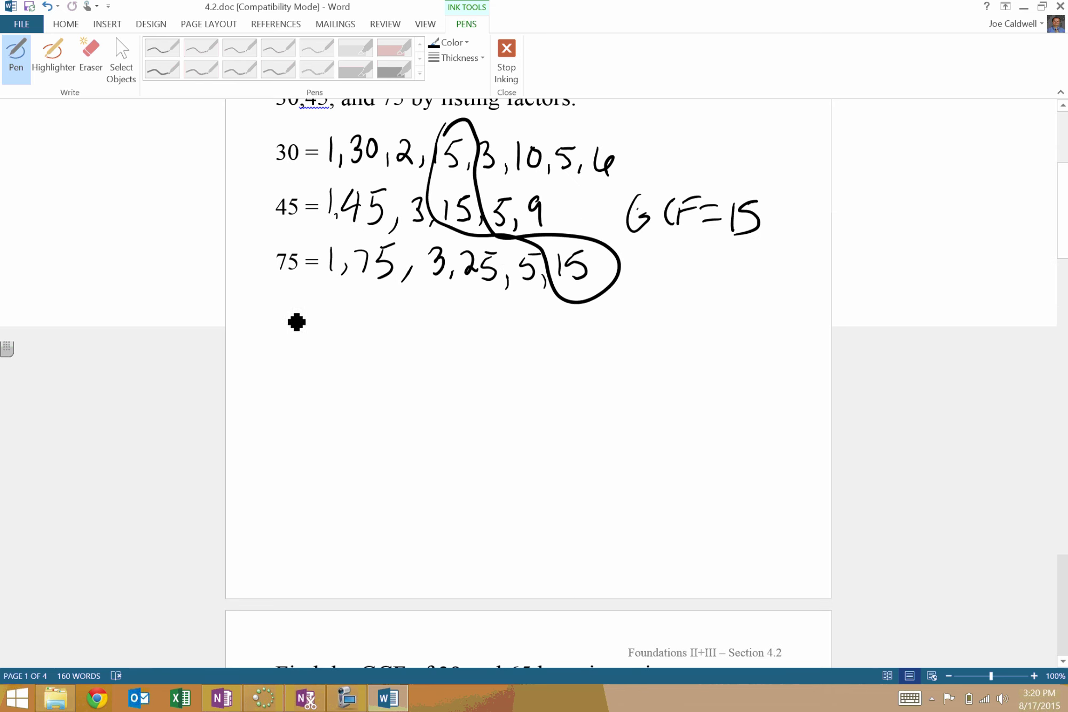
mouse_move(271, 306)
left_mouse_down()
mouse_move(273, 336)
mouse_move(300, 321)
left_mouse_up()
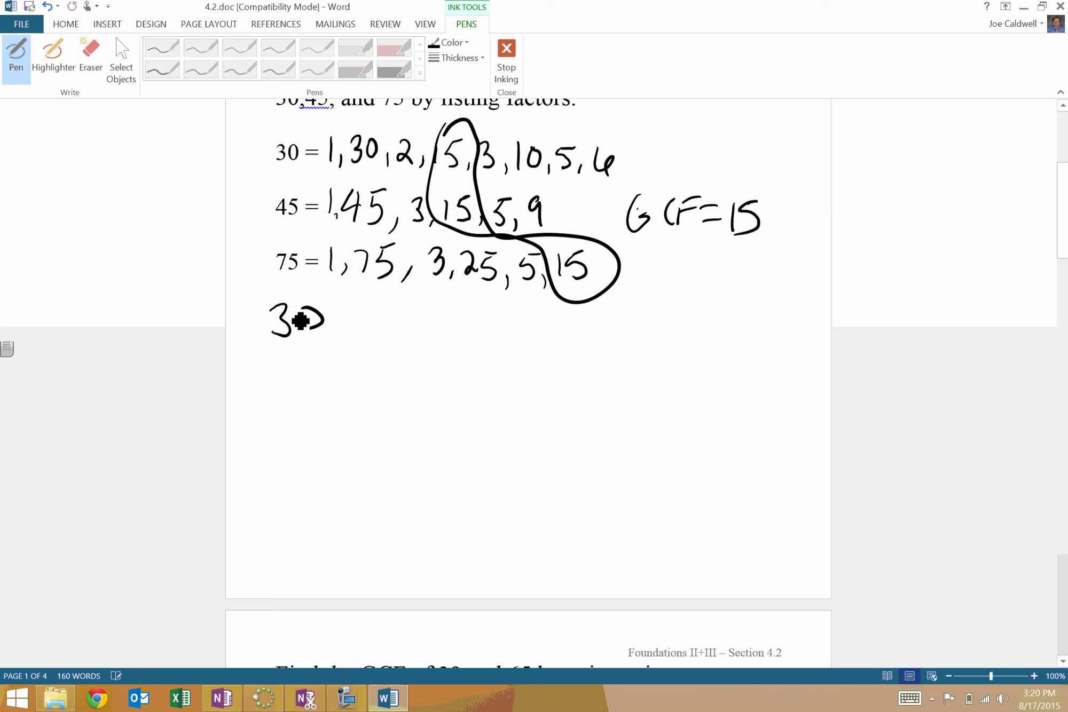
mouse_move(508, 301)
left_mouse_down()
mouse_move(527, 327)
mouse_move(561, 302)
mouse_move(558, 329)
left_mouse_up()
mouse_move(711, 302)
left_mouse_down()
mouse_move(724, 321)
mouse_move(763, 304)
mouse_move(748, 325)
left_mouse_up()
left_click(273, 505)
mouse_move(271, 503)
left_mouse_down()
mouse_move(274, 524)
mouse_move(296, 509)
mouse_move(291, 558)
mouse_move(273, 584)
mouse_move(309, 588)
left_mouse_up()
Factor 30 into 3 and 10, split 10 into 2 and 5, circle the primes, and write 30 = 2·3·5.
mouse_move(290, 349)
left_mouse_down()
mouse_move(278, 404)
mouse_move(328, 361)
mouse_move(324, 389)
left_mouse_up()
left_click_drag(341, 377, 348, 386)
mouse_move(322, 406)
left_mouse_down()
mouse_move(317, 422)
mouse_move(331, 437)
mouse_move(359, 414)
mouse_move(367, 448)
mouse_move(323, 426)
left_mouse_up()
left_click_drag(279, 368, 276, 368)
mouse_move(318, 505)
left_mouse_down()
mouse_move(366, 513)
mouse_move(396, 488)
mouse_move(387, 518)
left_mouse_up()
left_click(382, 501)
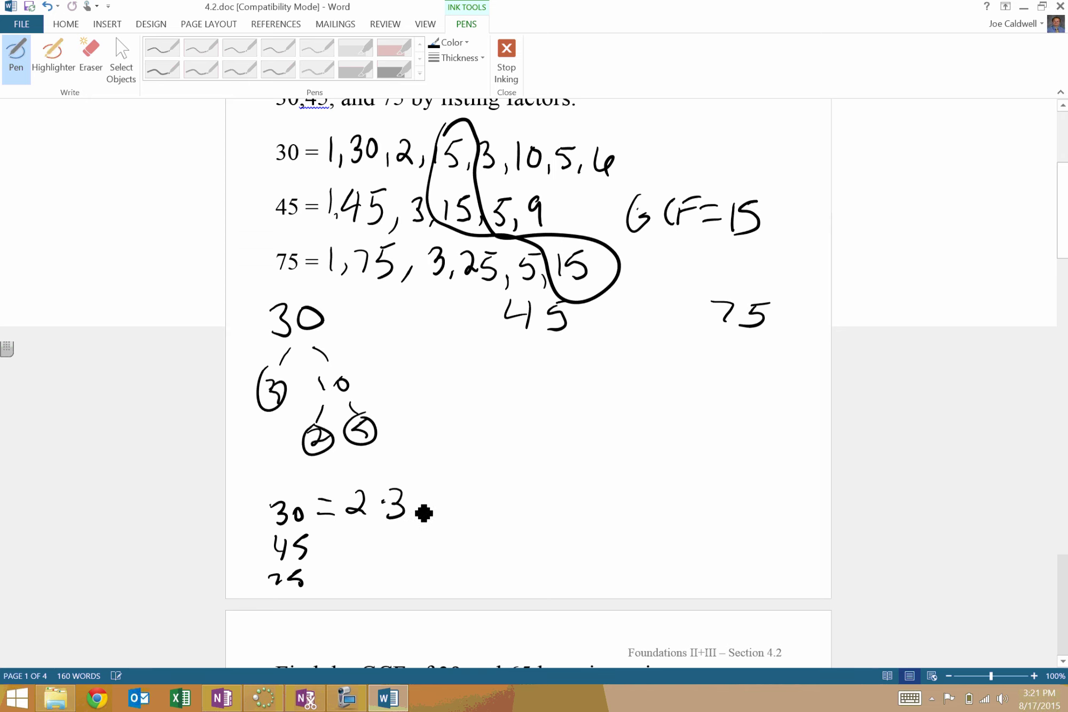
left_click(411, 509)
left_click_drag(434, 483, 420, 512)
left_click_drag(434, 482, 455, 480)
Factor 45 into 9 and 5, split 9 into 3·3, circle the primes, and write 45 = 3·3·5.
left_click_drag(326, 535, 347, 545)
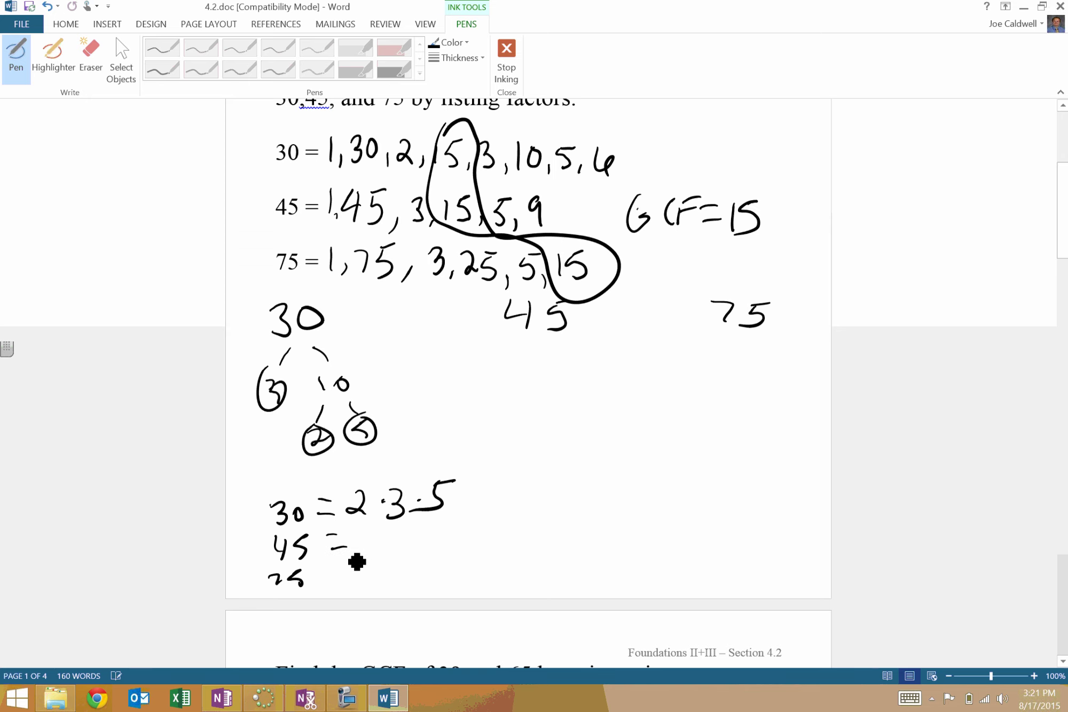
left_click_drag(527, 342, 511, 391)
left_click_drag(562, 342, 576, 368)
mouse_move(565, 370)
left_mouse_down()
mouse_move(560, 393)
mouse_move(498, 413)
mouse_move(483, 449)
mouse_move(509, 451)
mouse_move(495, 426)
left_mouse_up()
left_click(505, 439)
mouse_move(515, 422)
left_mouse_down()
mouse_move(527, 429)
mouse_move(516, 421)
left_mouse_up()
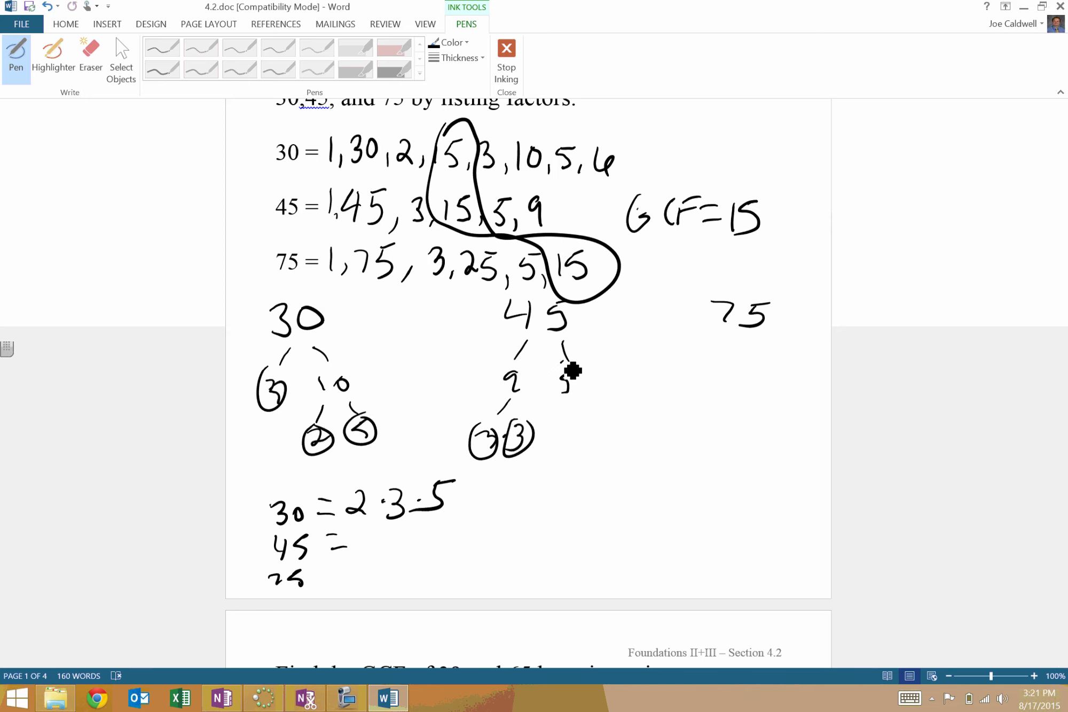
mouse_move(572, 375)
left_mouse_down()
mouse_move(586, 410)
mouse_move(548, 389)
left_mouse_up()
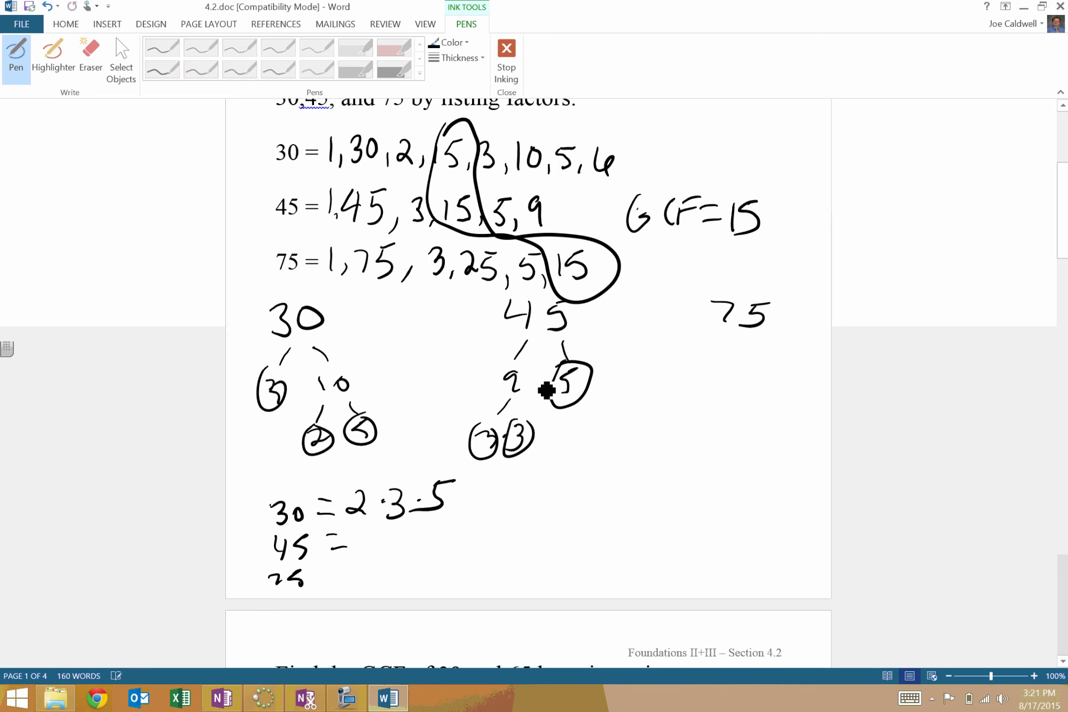
mouse_move(362, 529)
left_mouse_down()
mouse_move(381, 548)
mouse_move(365, 553)
mouse_move(410, 560)
mouse_move(445, 536)
mouse_move(432, 545)
left_mouse_up()
left_click(381, 544)
left_click(412, 541)
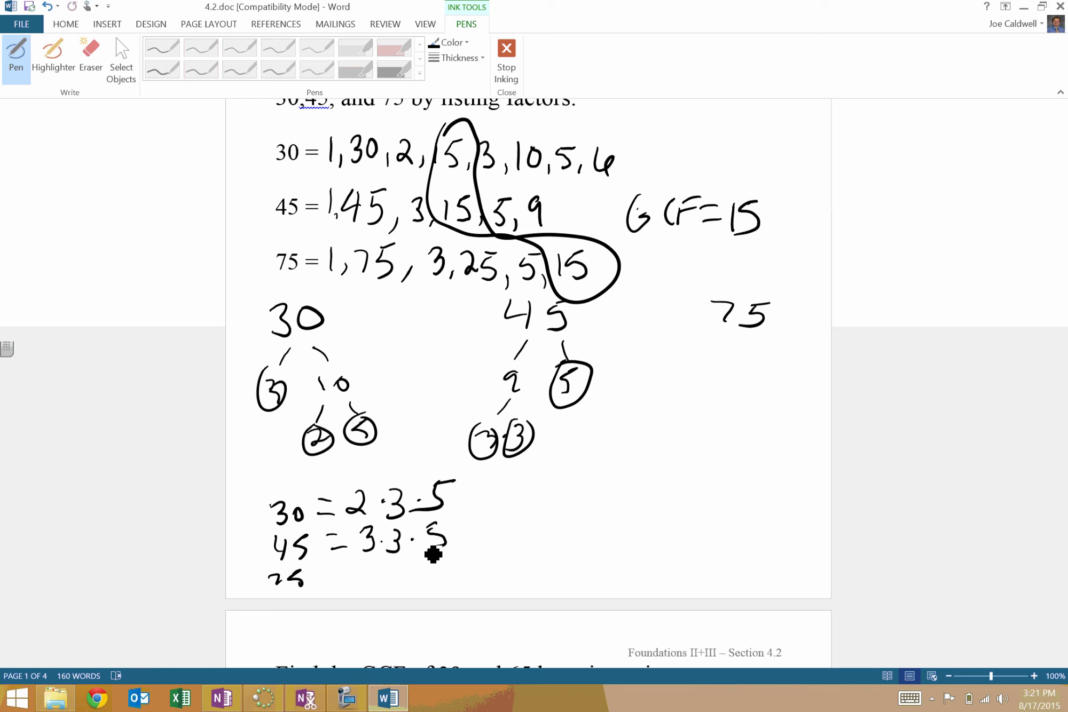
Factor 75 into 3 and 25, split 25 into 5 and 5, and write 75 = 3·5·5.
mouse_move(726, 333)
left_mouse_down()
mouse_move(713, 361)
mouse_move(760, 366)
left_mouse_up()
mouse_move(694, 378)
left_mouse_down()
mouse_move(697, 408)
mouse_move(774, 404)
mouse_move(775, 414)
left_mouse_up()
left_click(731, 397)
mouse_move(777, 419)
left_mouse_down()
mouse_move(789, 433)
mouse_move(746, 443)
mouse_move(730, 478)
left_mouse_up()
left_click_drag(793, 444, 778, 486)
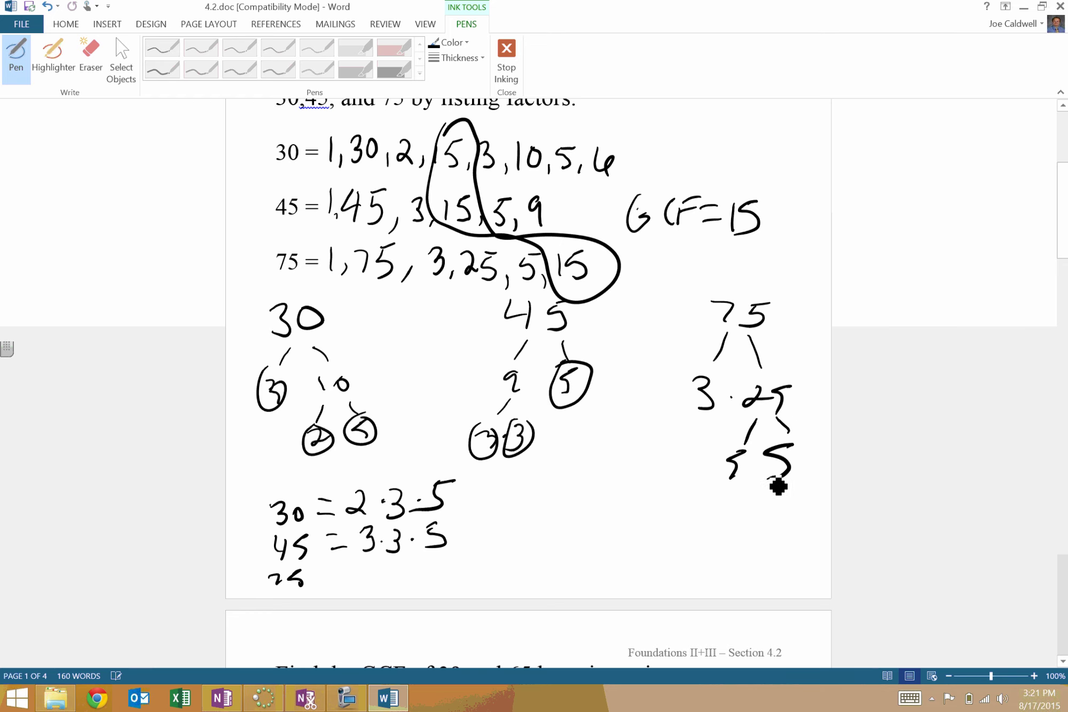
left_click_drag(327, 572, 339, 570)
mouse_move(327, 583)
left_mouse_down()
mouse_move(358, 590)
mouse_move(405, 563)
mouse_move(393, 583)
mouse_move(446, 562)
mouse_move(432, 584)
left_mouse_up()
left_click(378, 582)
left_click(413, 570)
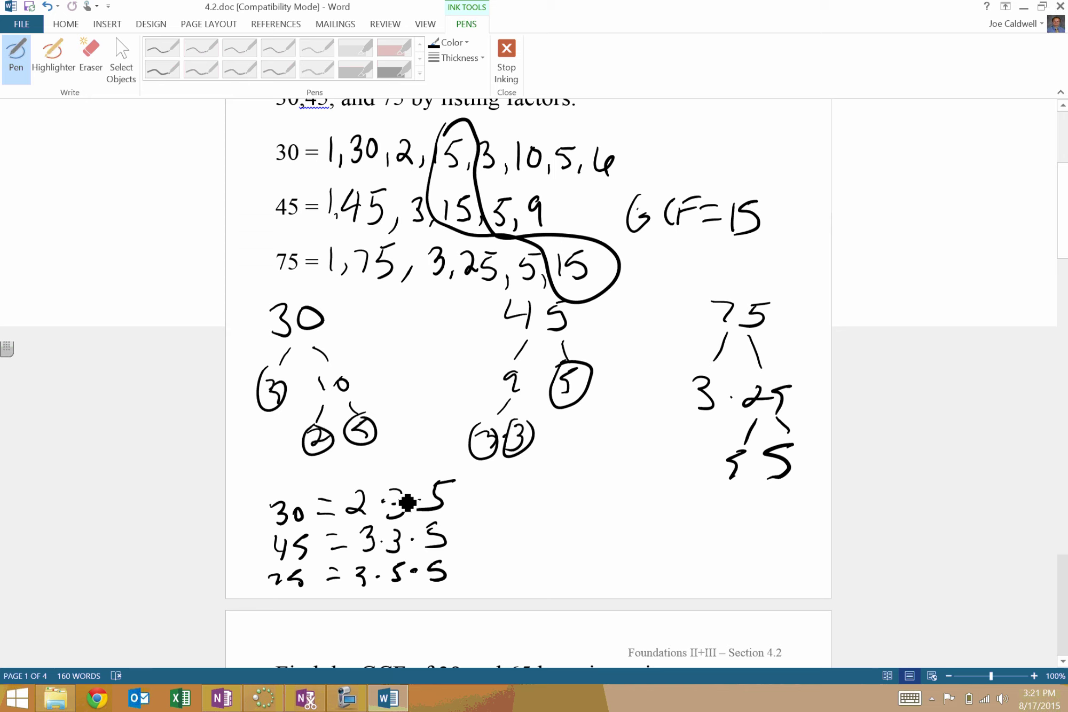
Circle the common factors and write the GCF as 3·5 = 15.
mouse_move(403, 479)
left_mouse_down()
mouse_move(360, 553)
mouse_move(374, 582)
mouse_move(401, 524)
mouse_move(400, 493)
mouse_move(441, 489)
mouse_move(431, 584)
mouse_move(461, 553)
mouse_move(462, 479)
mouse_move(420, 490)
left_mouse_up()
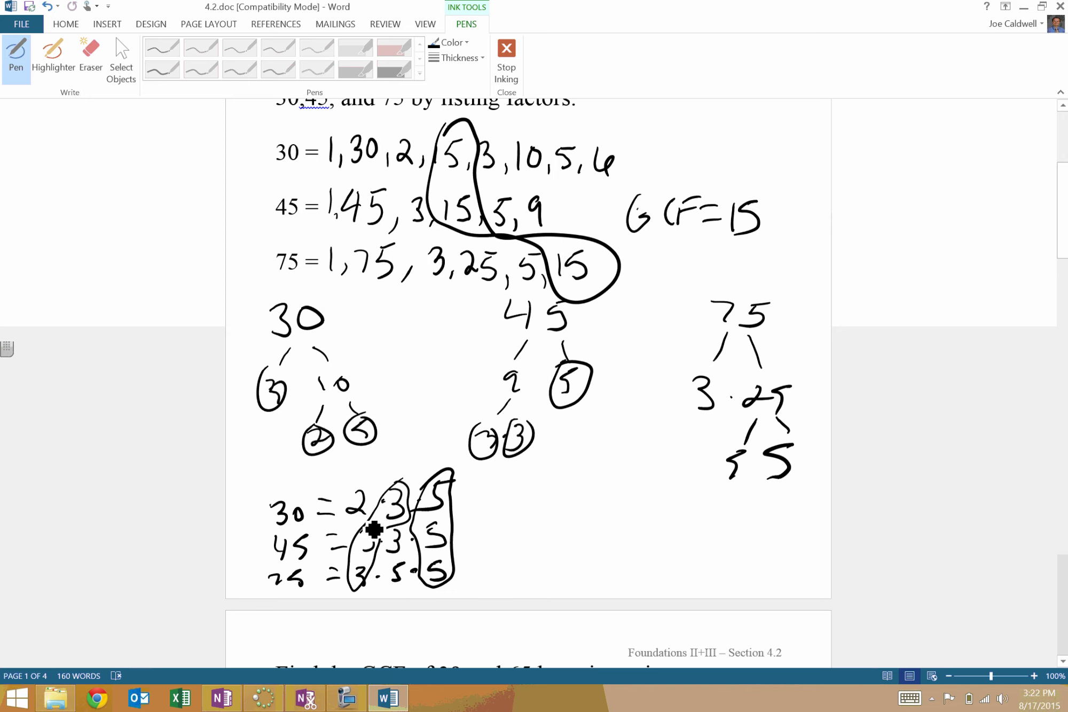
mouse_move(498, 564)
left_mouse_down()
mouse_move(501, 586)
mouse_move(565, 567)
left_mouse_up()
left_click(519, 575)
left_click_drag(550, 578, 567, 577)
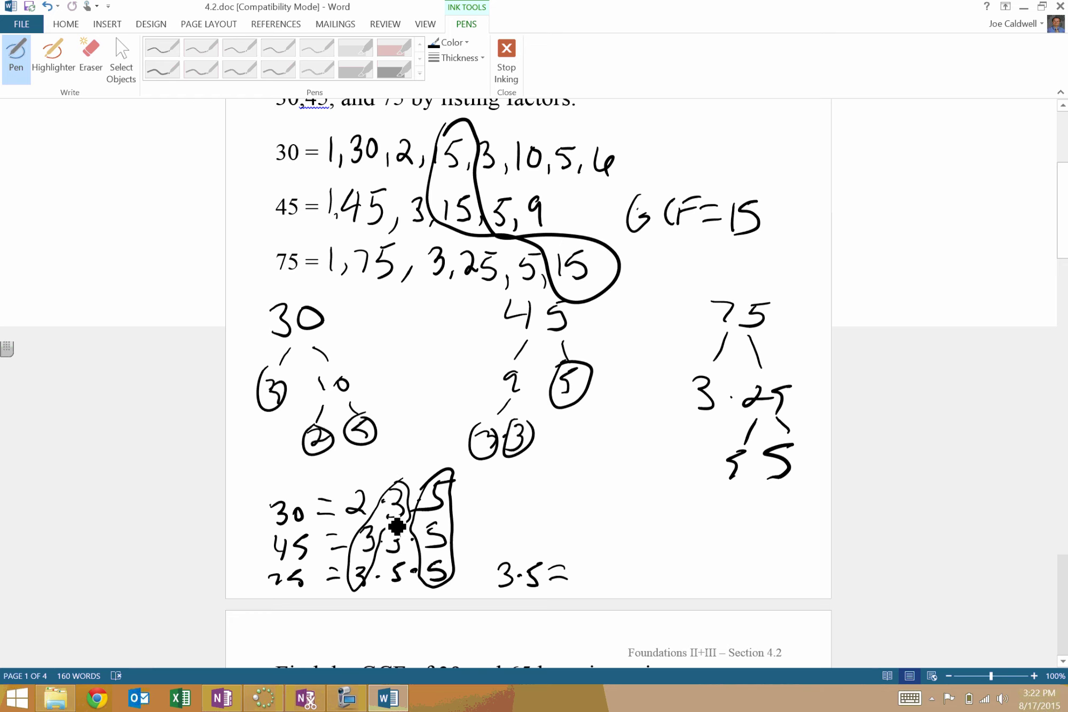
mouse_move(587, 550)
left_mouse_down()
mouse_move(586, 582)
mouse_move(629, 545)
mouse_move(596, 582)
left_mouse_up()
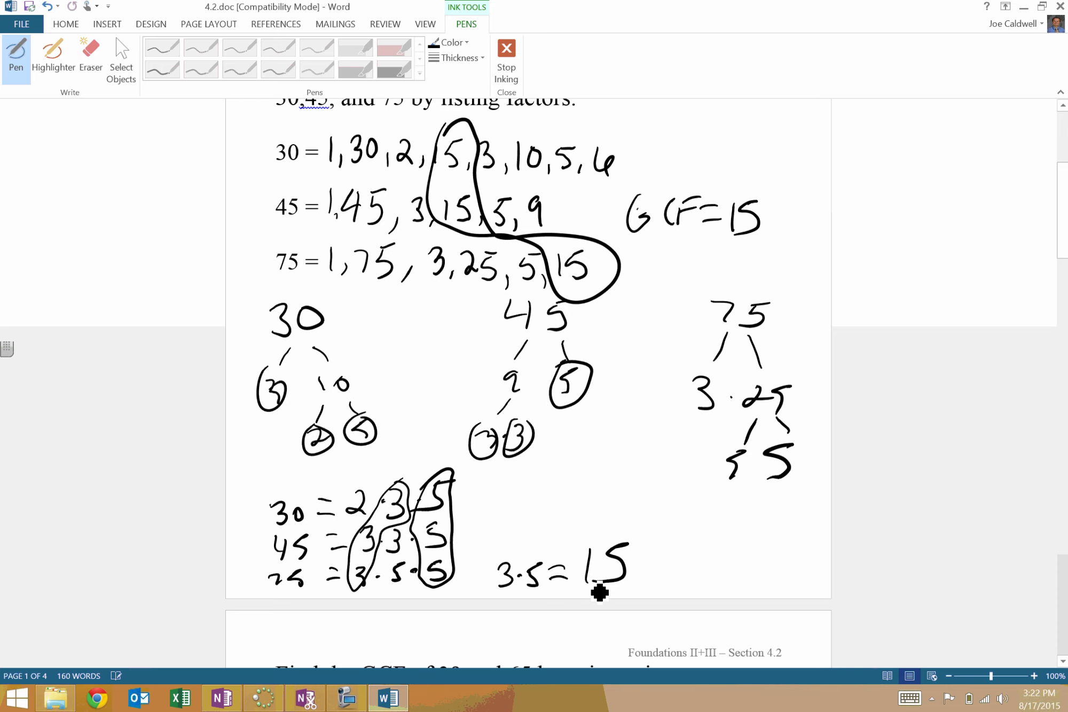